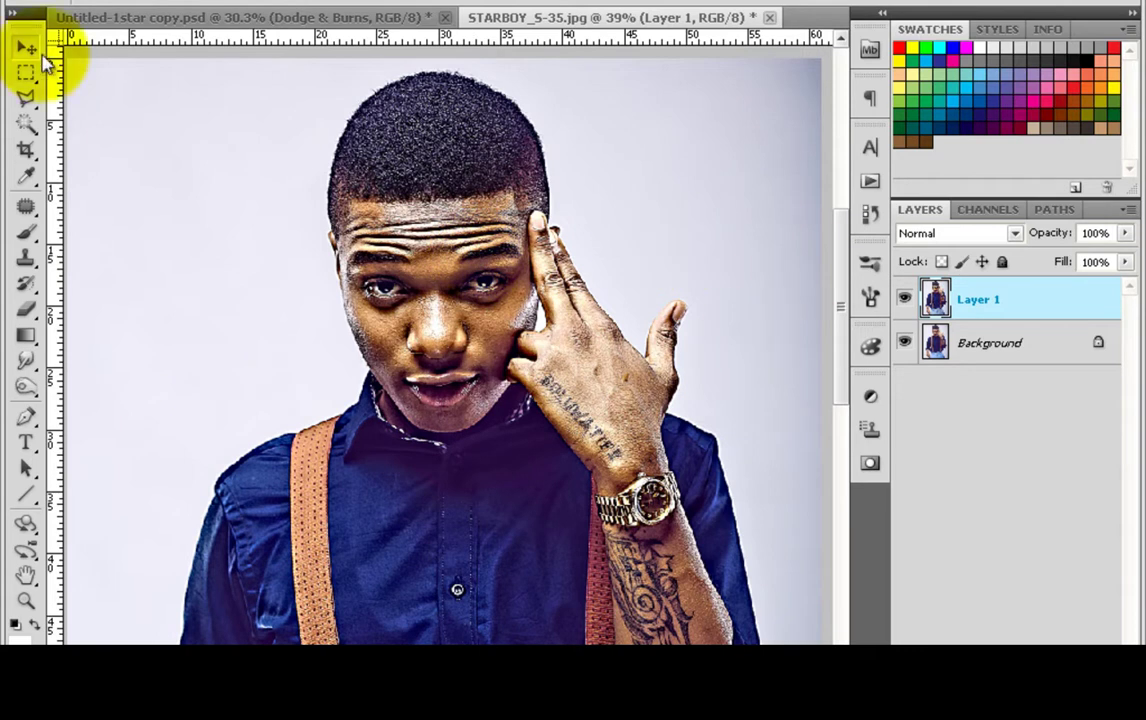
Open the Topaz Clean 3 filter on Layer 1 and choose the Allan Use preset.
left_click(272, 2)
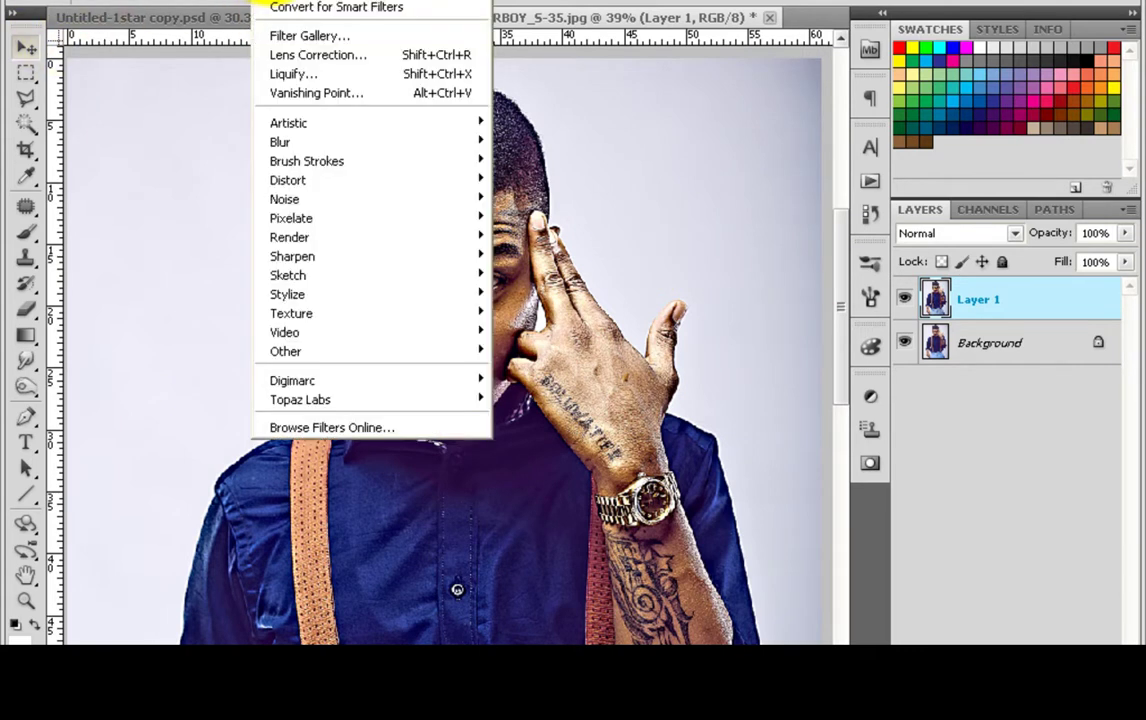
mouse_move(417, 405)
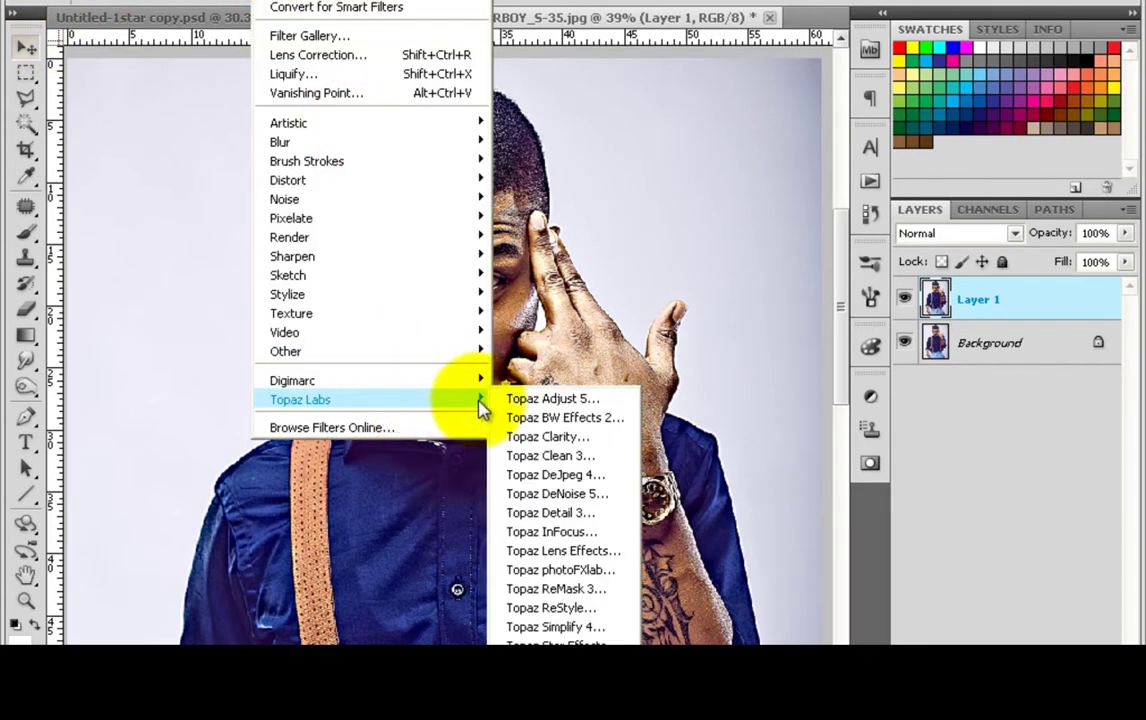
left_click(556, 456)
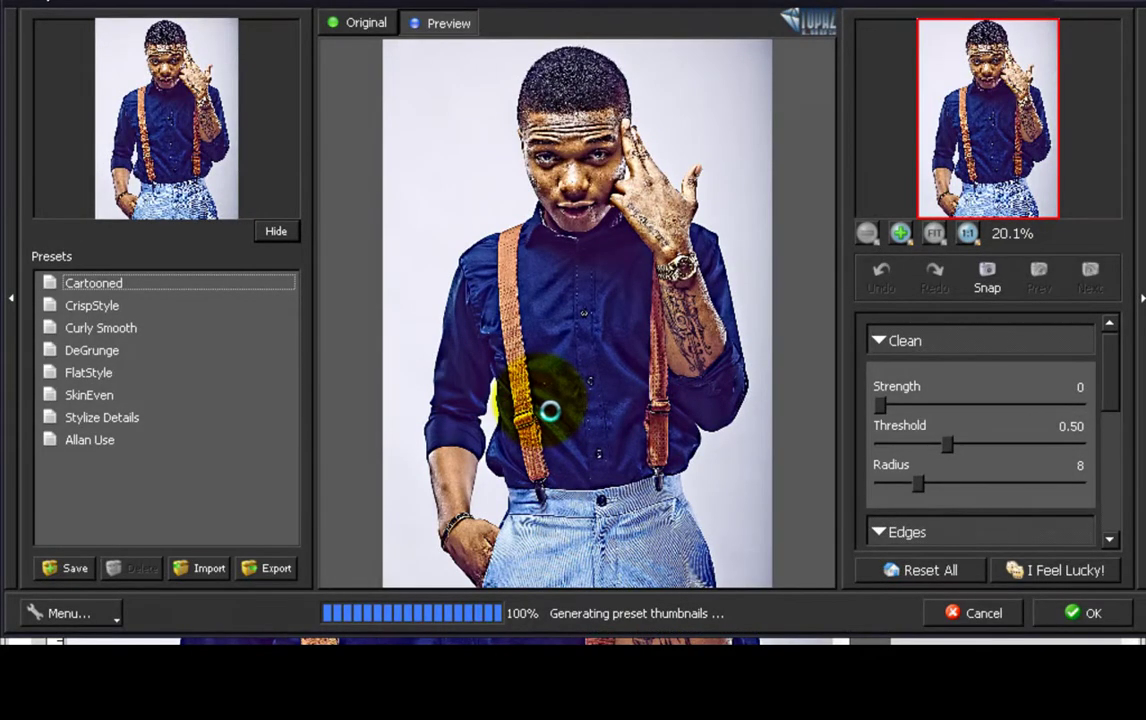
left_click(538, 398)
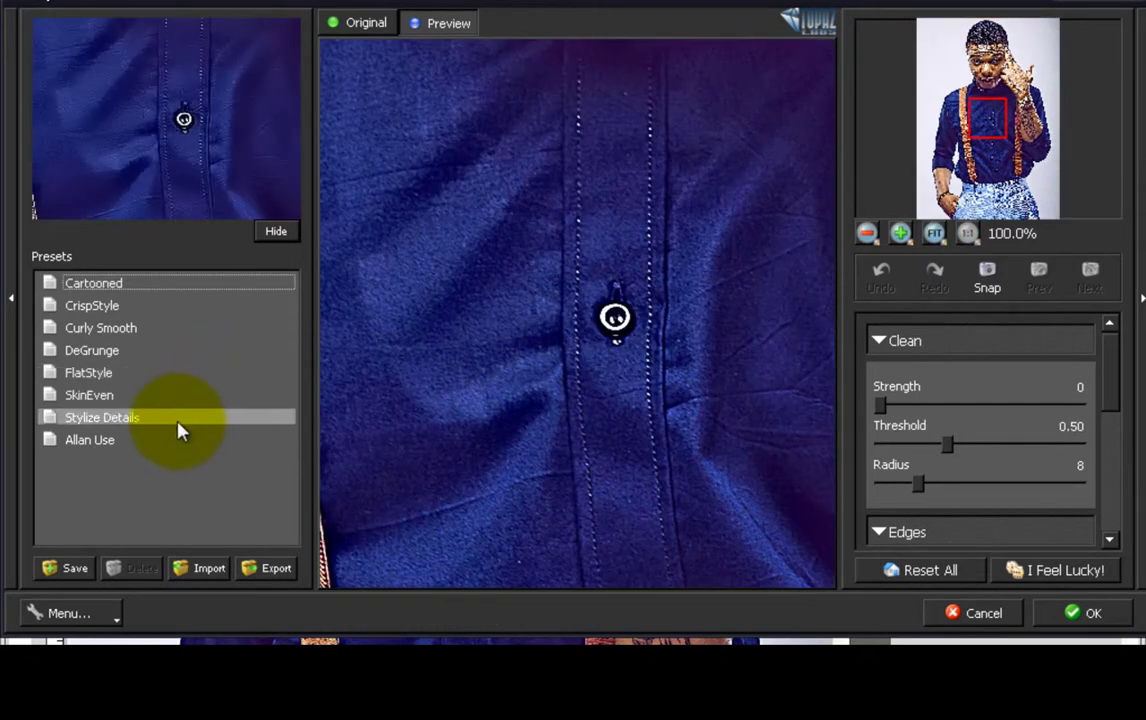
left_click(139, 445)
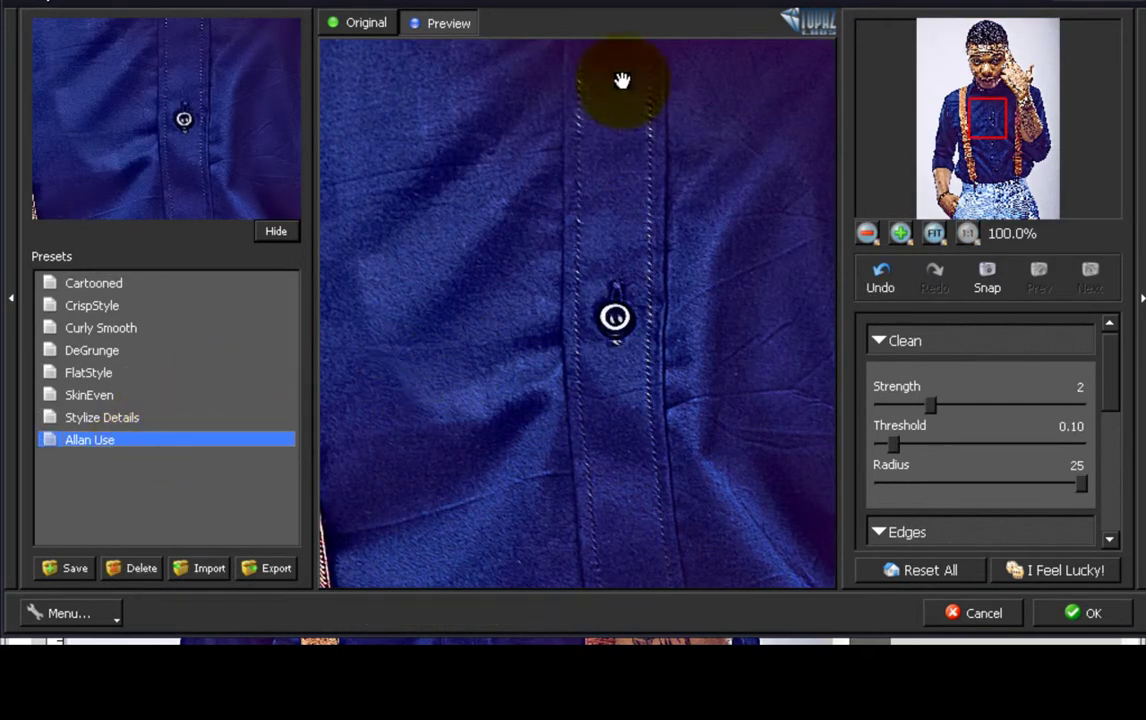
Compare the preset's effect on the face and shirt with the original, and review its Clean, Edges and Texture settings.
left_click(867, 233)
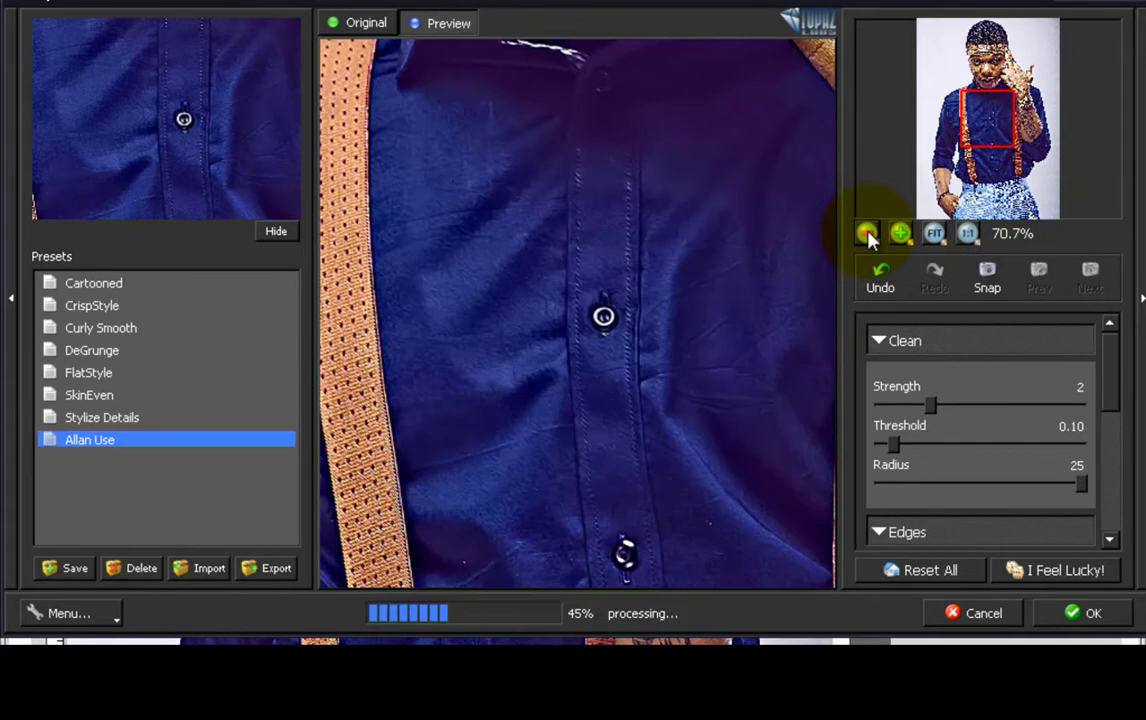
left_click(868, 235)
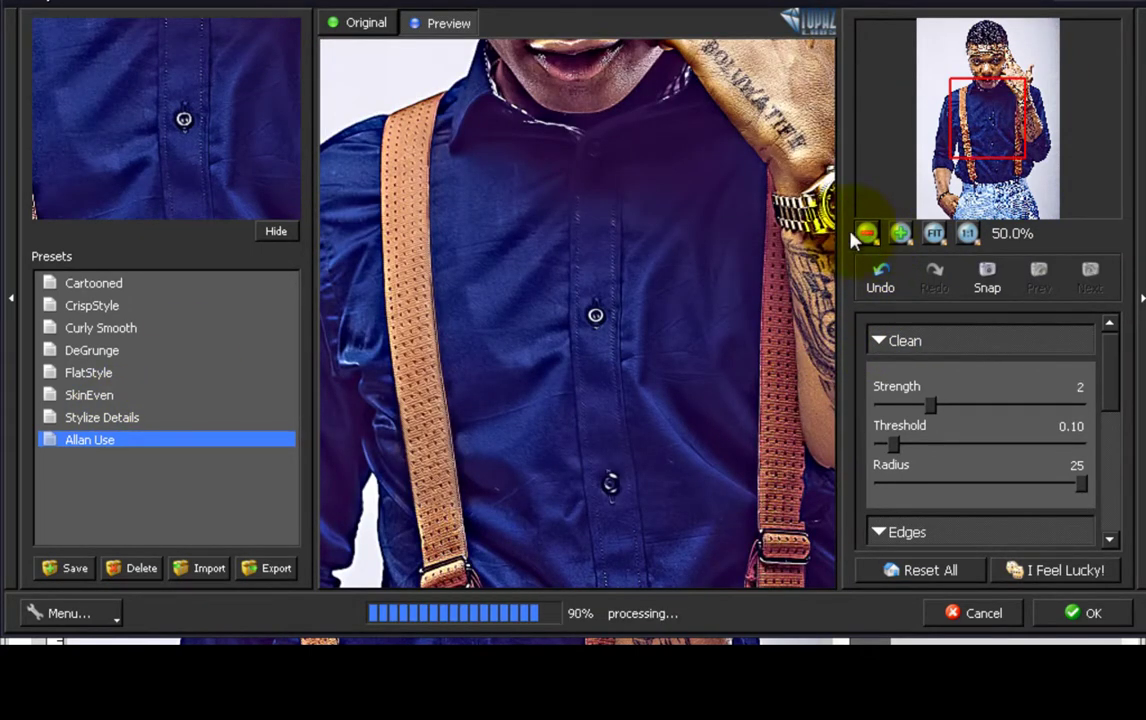
scroll(692, 181, "down", 1)
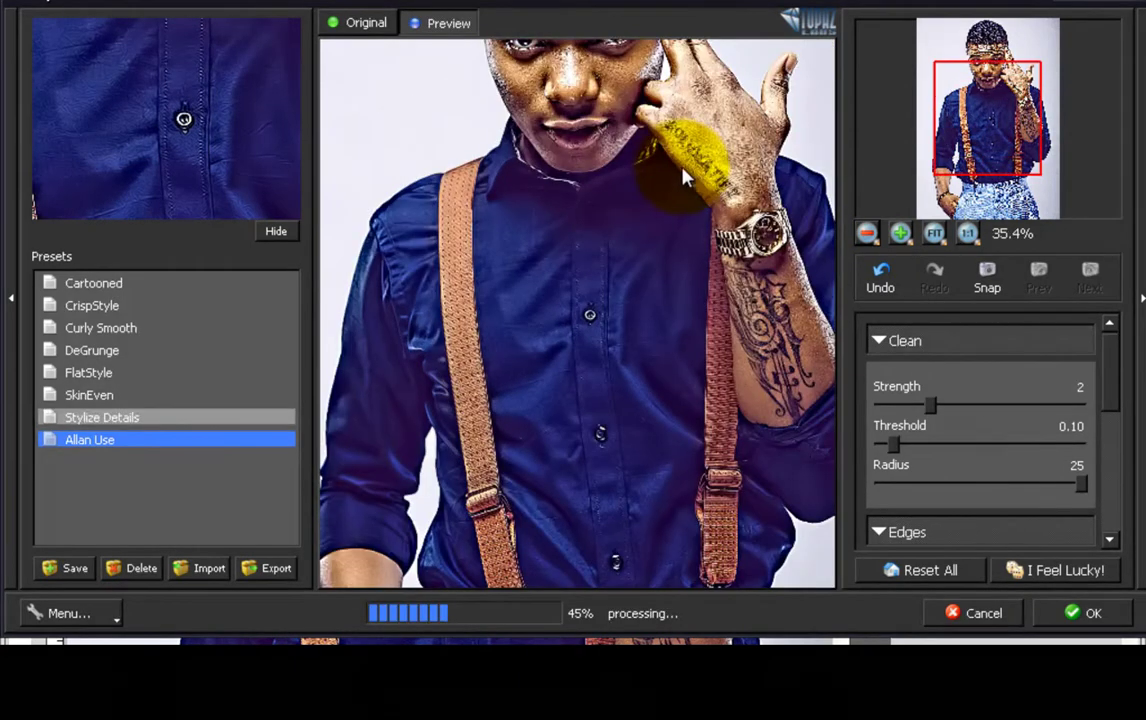
left_click_drag(602, 142, 568, 262)
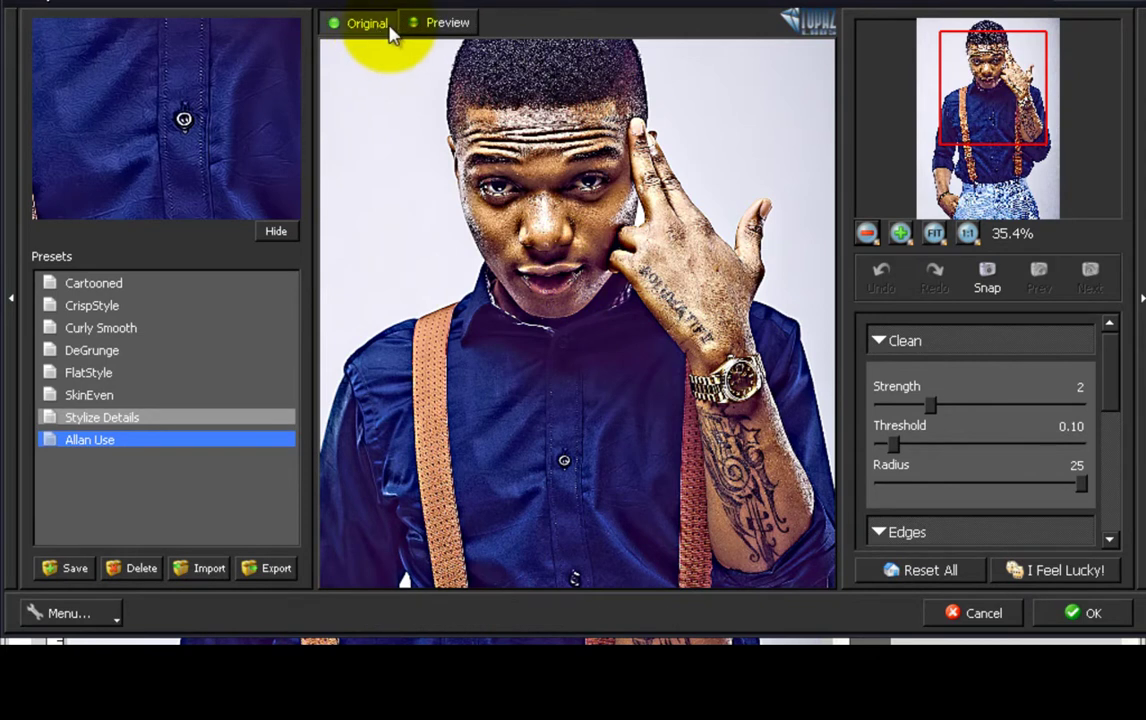
left_click(418, 30)
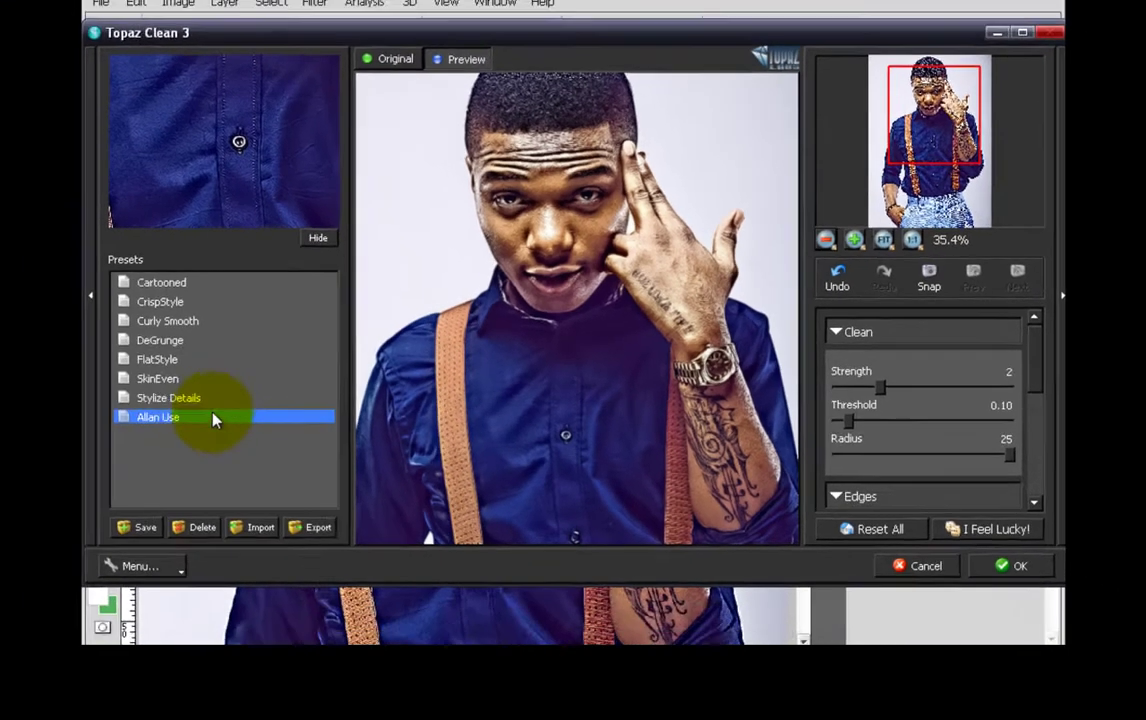
left_click(148, 446)
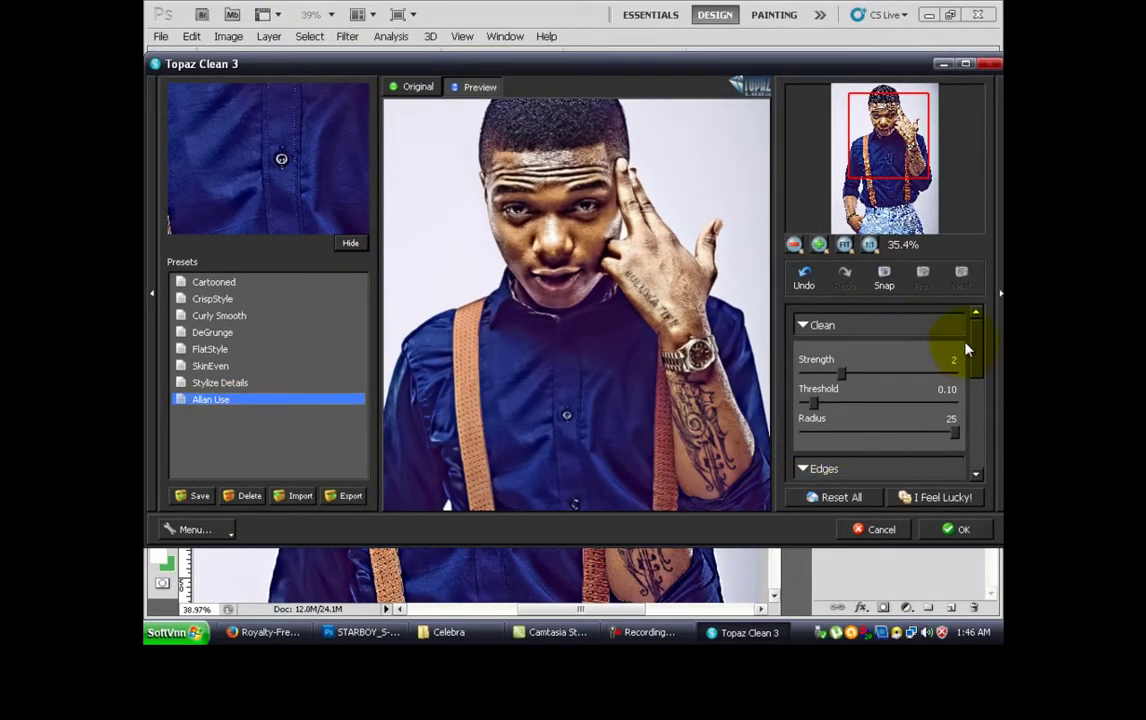
left_click_drag(978, 345, 981, 348)
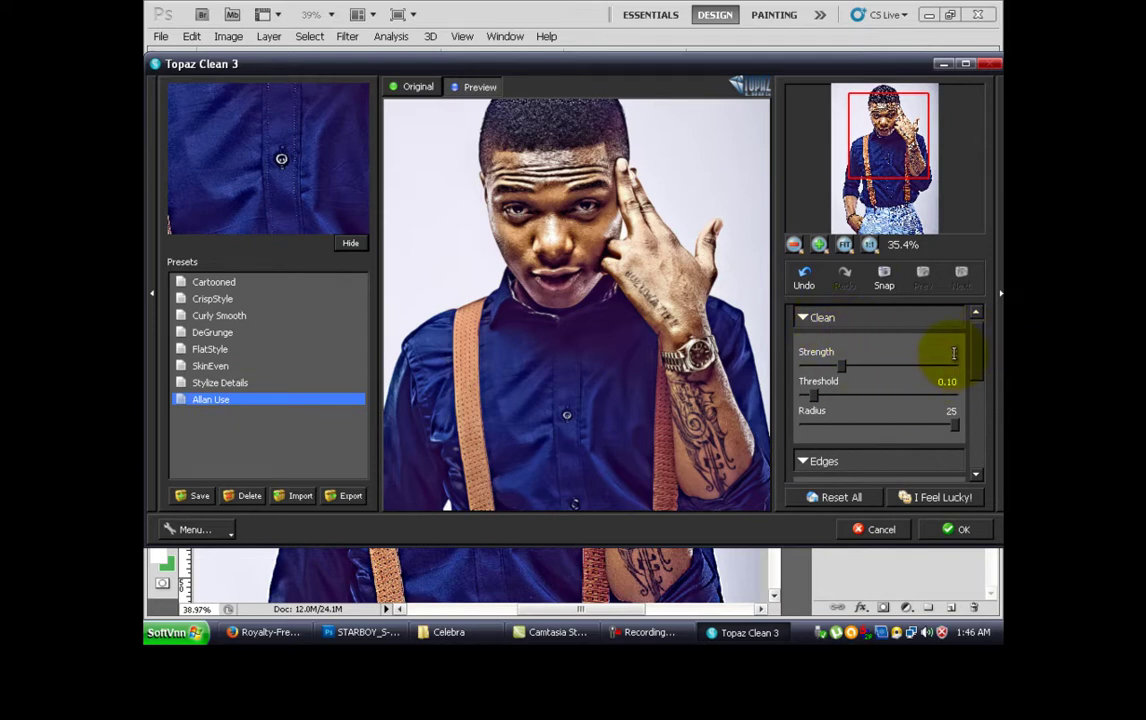
scroll(965, 384, "down", 2)
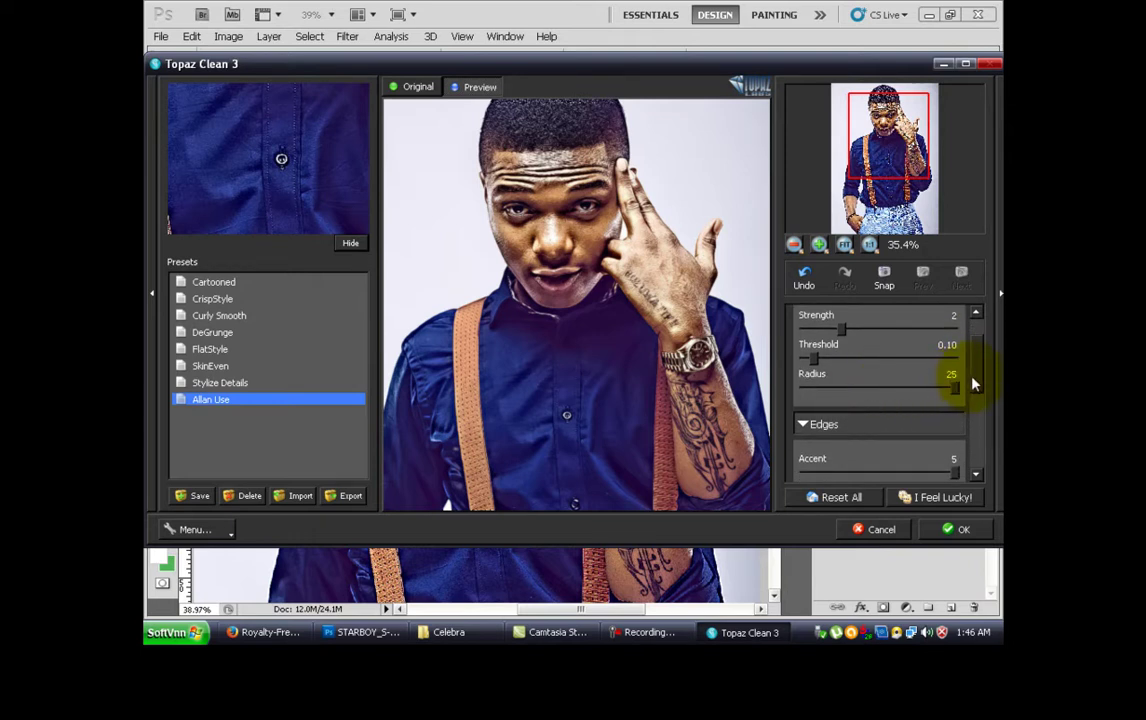
left_click_drag(972, 378, 973, 408)
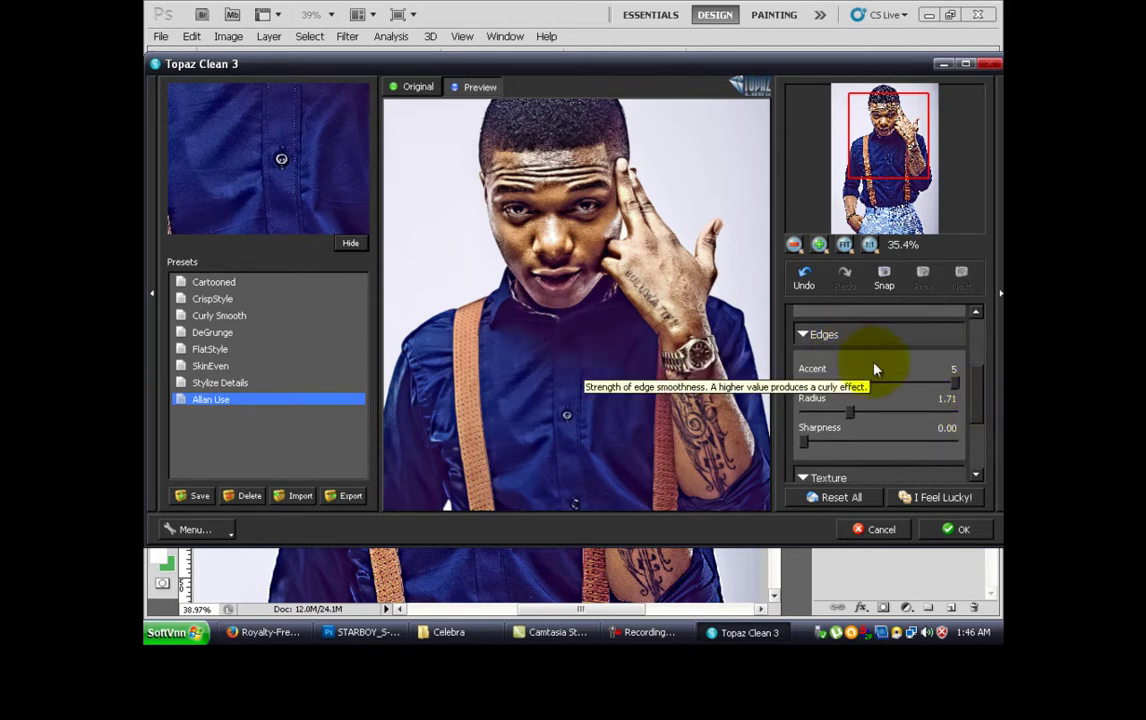
left_click_drag(974, 390, 976, 402)
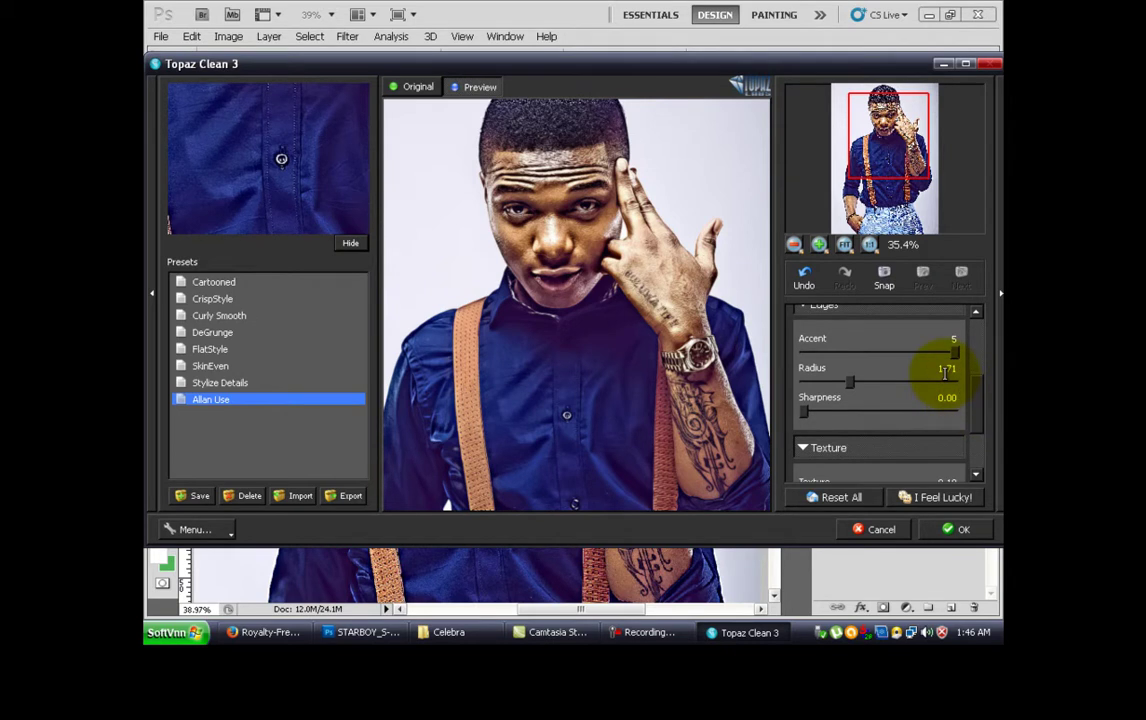
left_click_drag(972, 397, 980, 437)
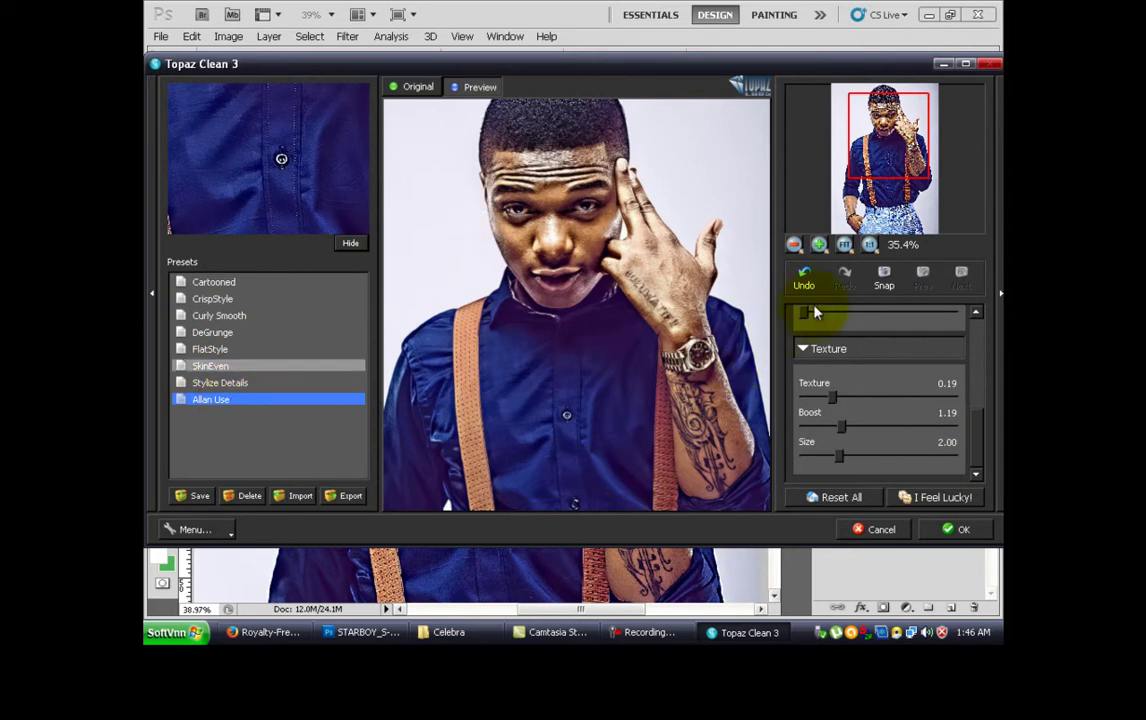
left_click(819, 244)
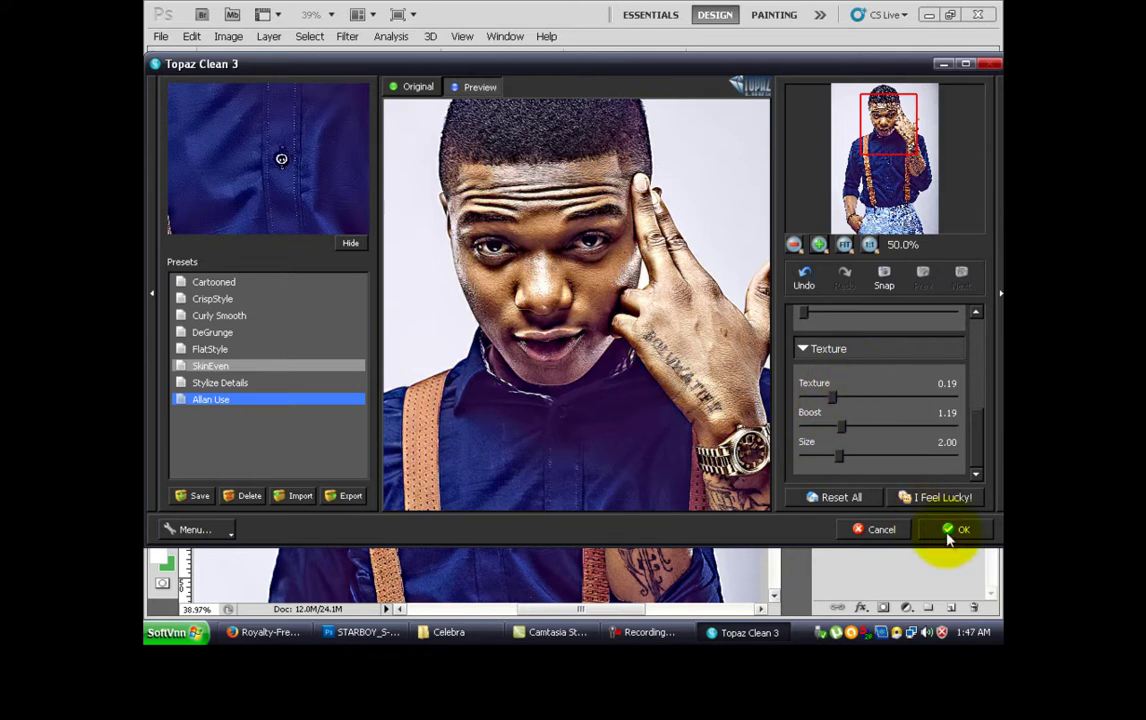
Save the current filter settings as a preset called "new name" and delete that preset again.
left_click(198, 497)
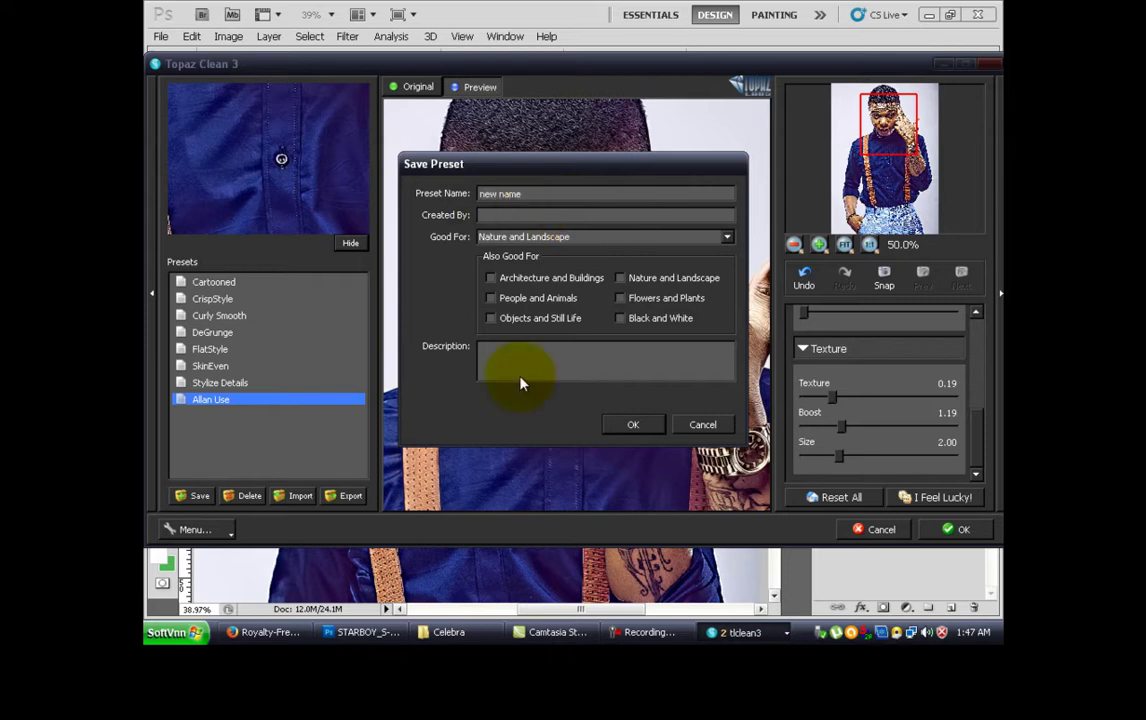
left_click(650, 427)
left_click(200, 416)
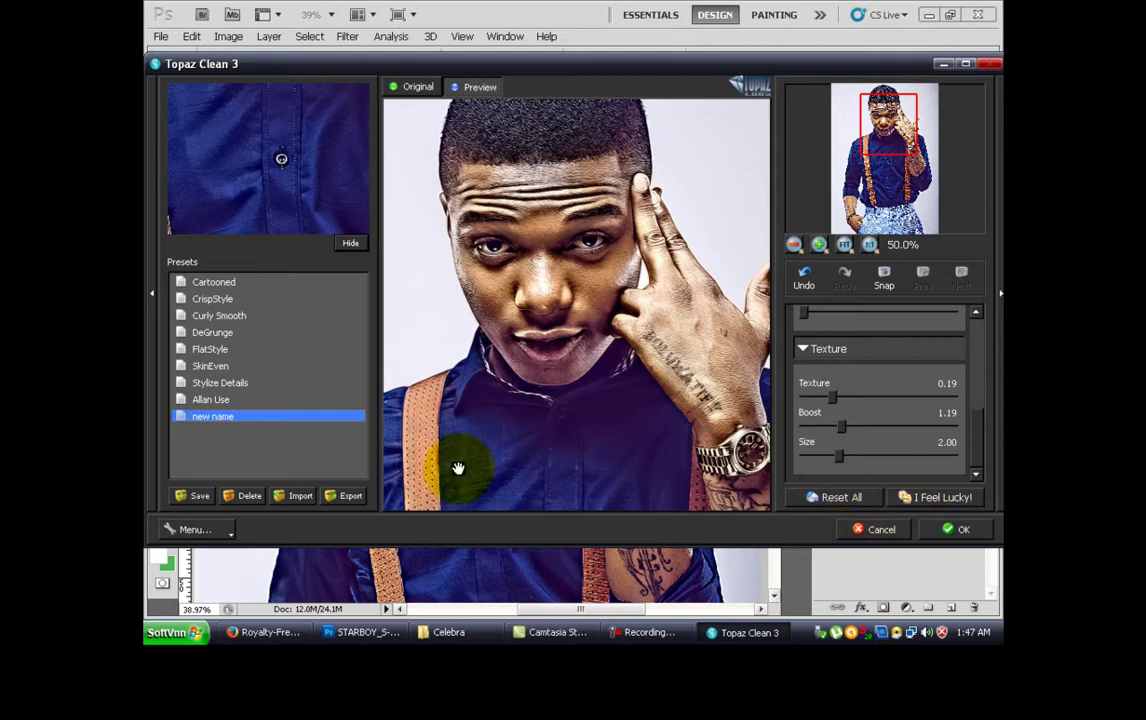
left_click(252, 496)
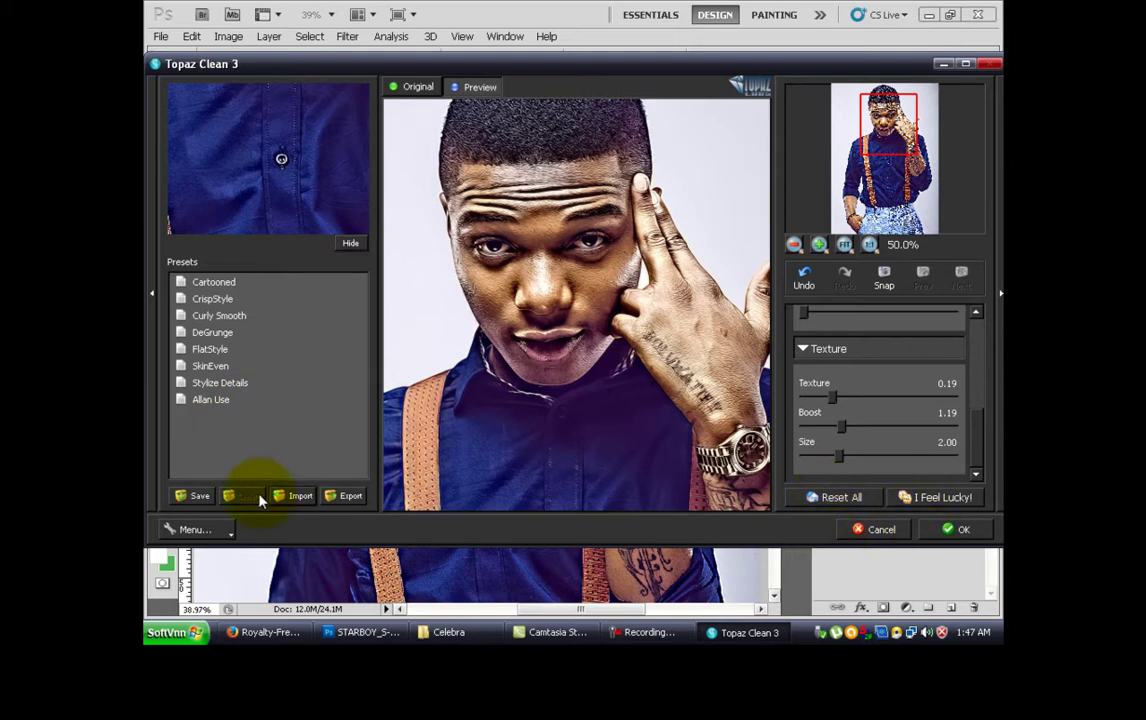
Apply the Topaz Clean 3 filter with the current settings to Layer 1.
left_click(955, 529)
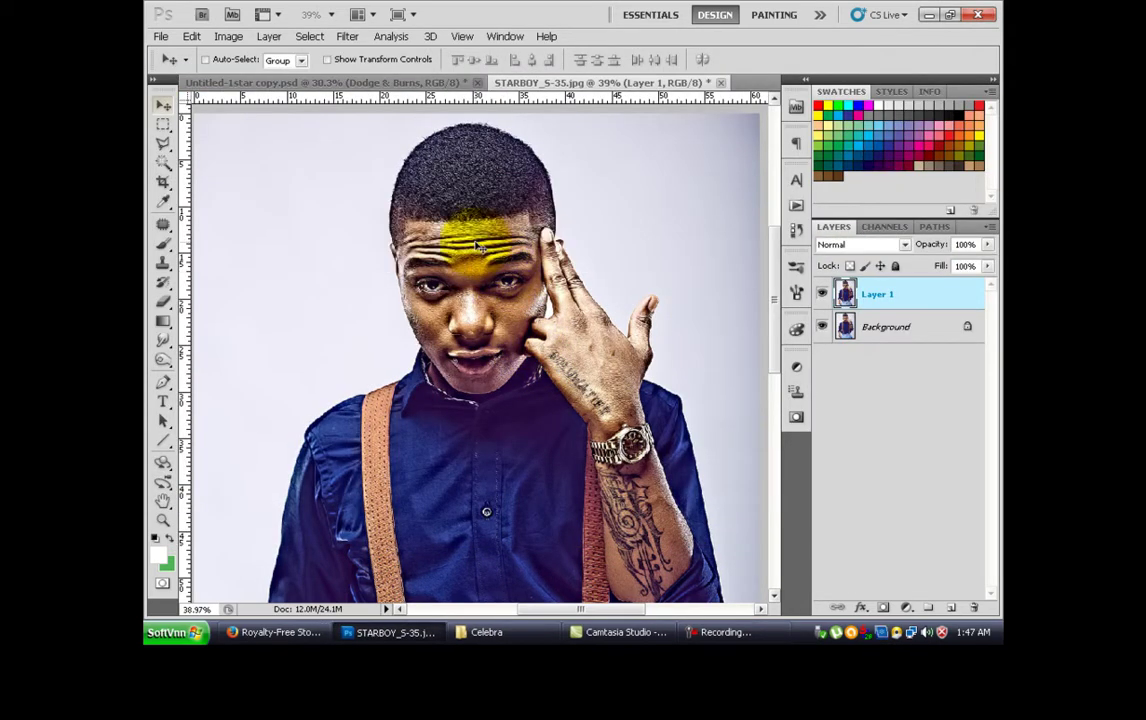
scroll(503, 262, "up", 3)
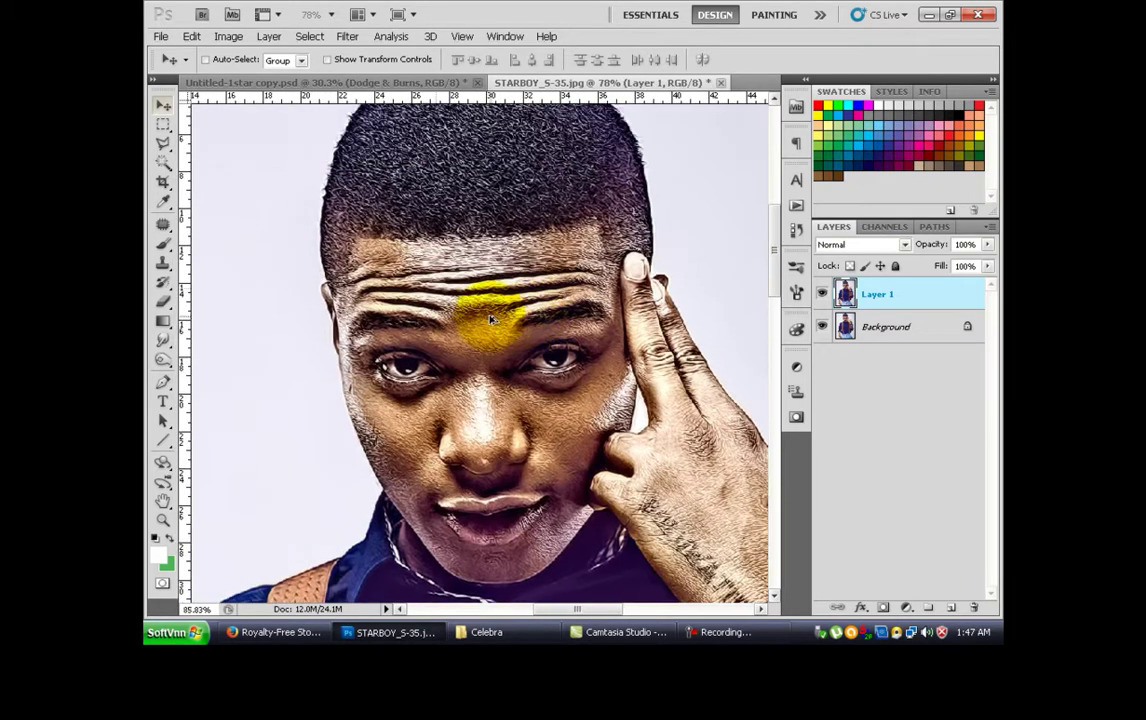
scroll(492, 320, "up", 2)
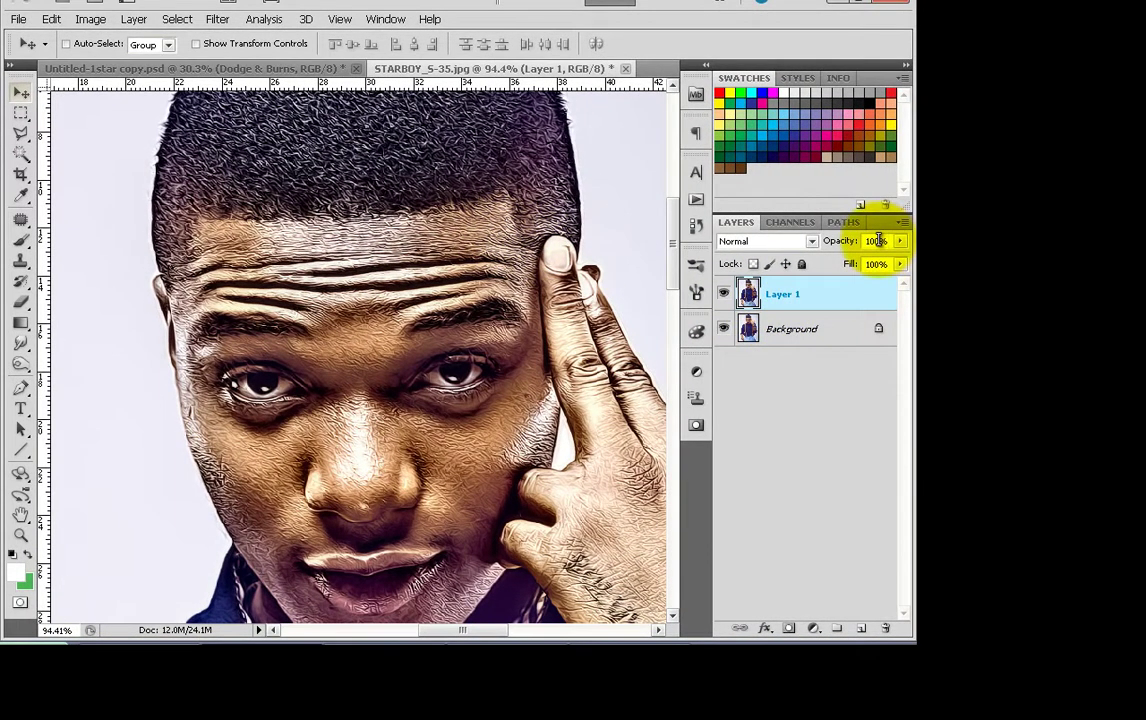
Try Layer 1 at 50% opacity and settle on 45% to soften the filter effect.
left_click(858, 243)
type("50")
key("Return")
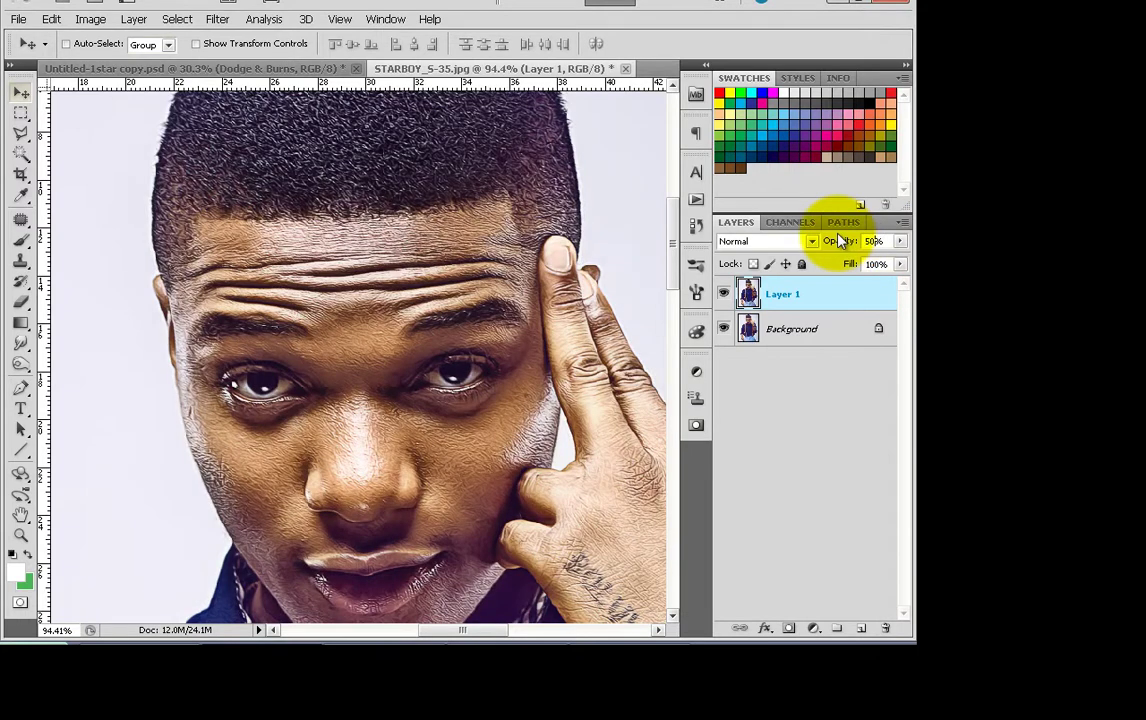
key("BackSpace")
type("45")
key("Return")
left_click(485, 248)
key("Return")
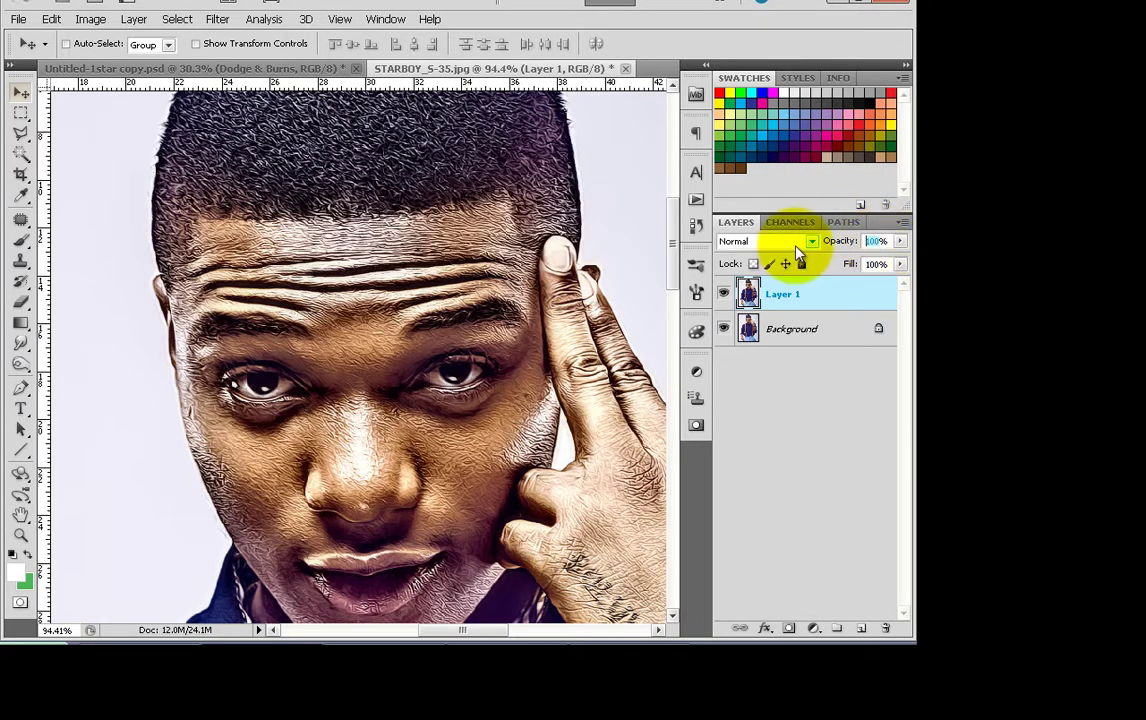
key("4")
key("5")
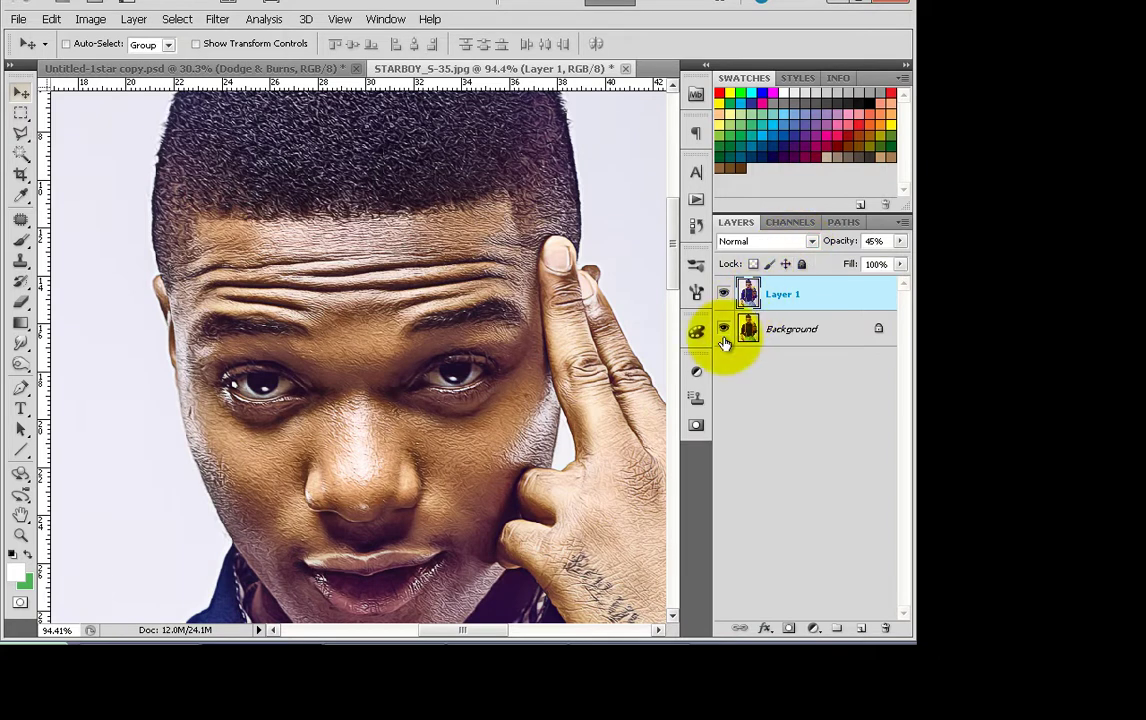
Merge Layer 1 with a duplicate of the Background layer, keeping the original Background hidden underneath.
left_click(845, 318)
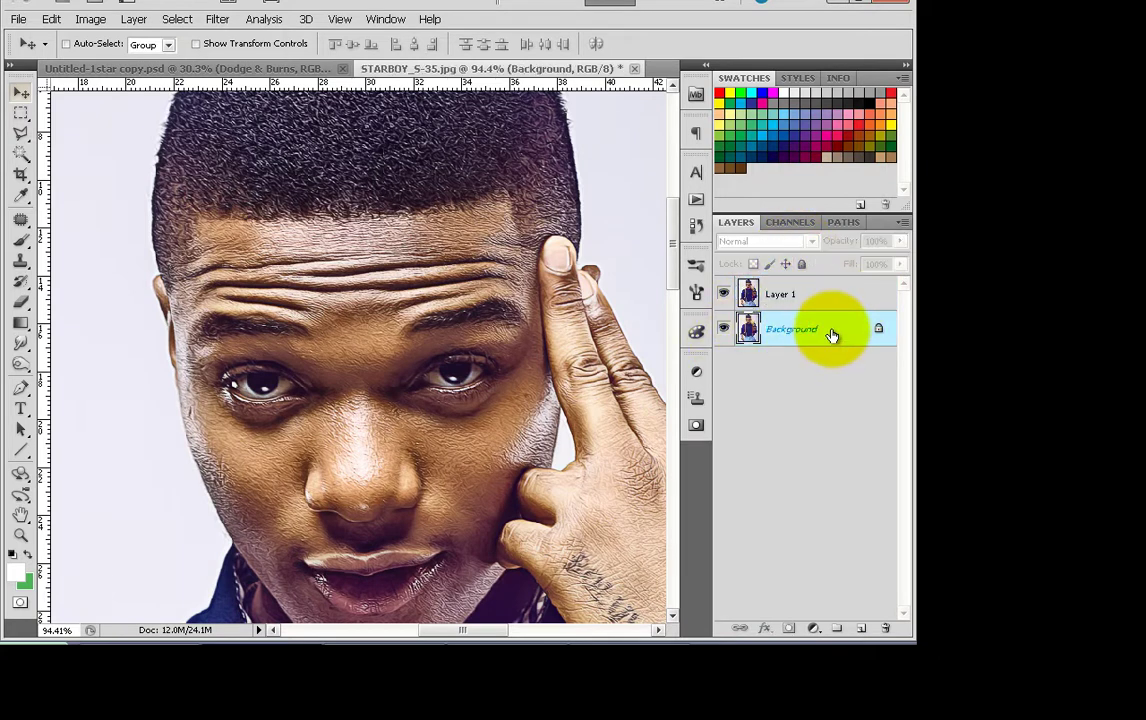
key("ctrl+j")
left_click(723, 364)
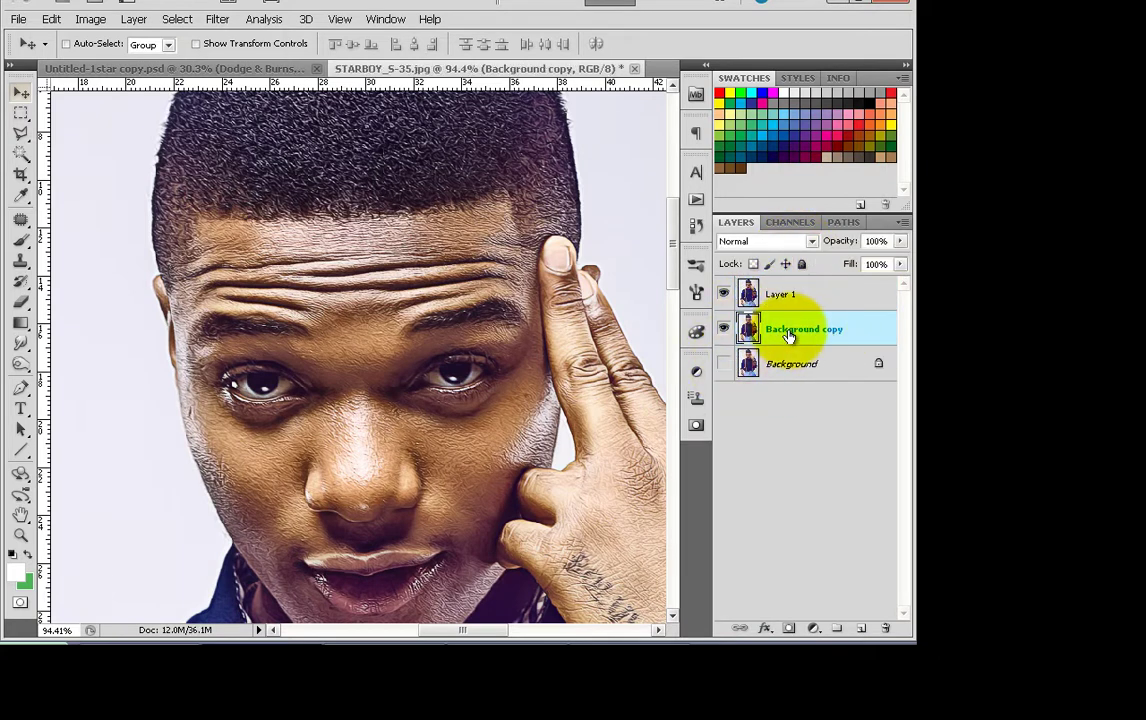
left_click(791, 297, "shift")
key("ctrl+e")
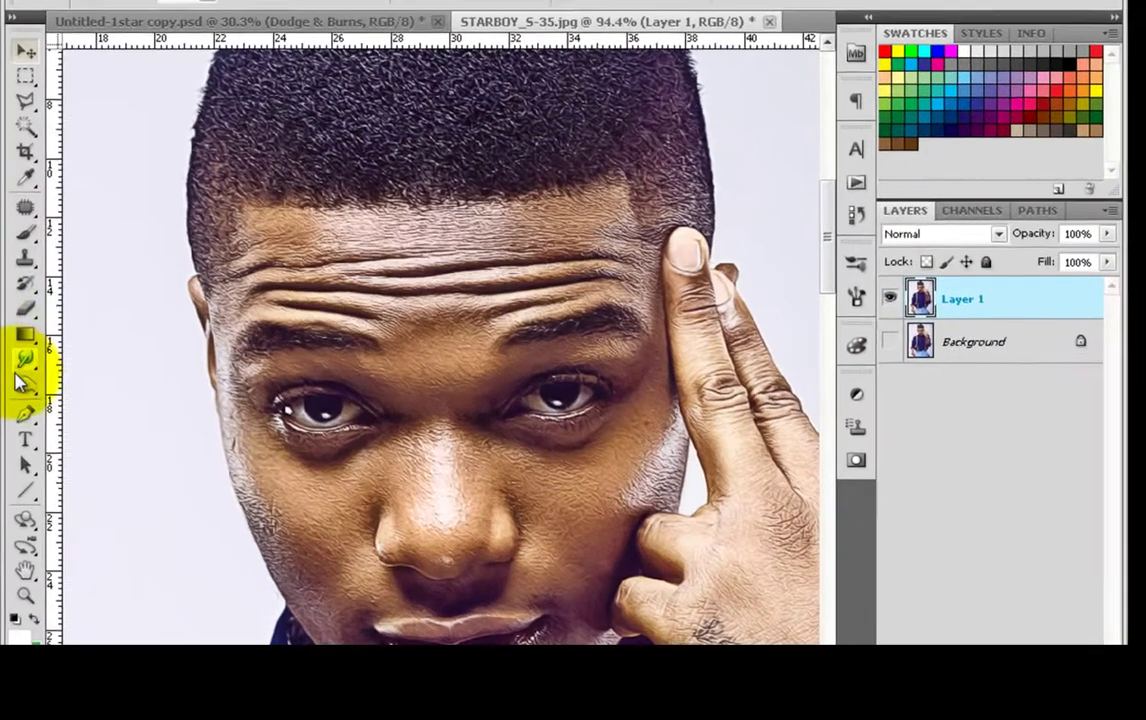
Set up the Smudge tool with a hard round brush of 50 px and 100% hardness.
left_click(20, 364)
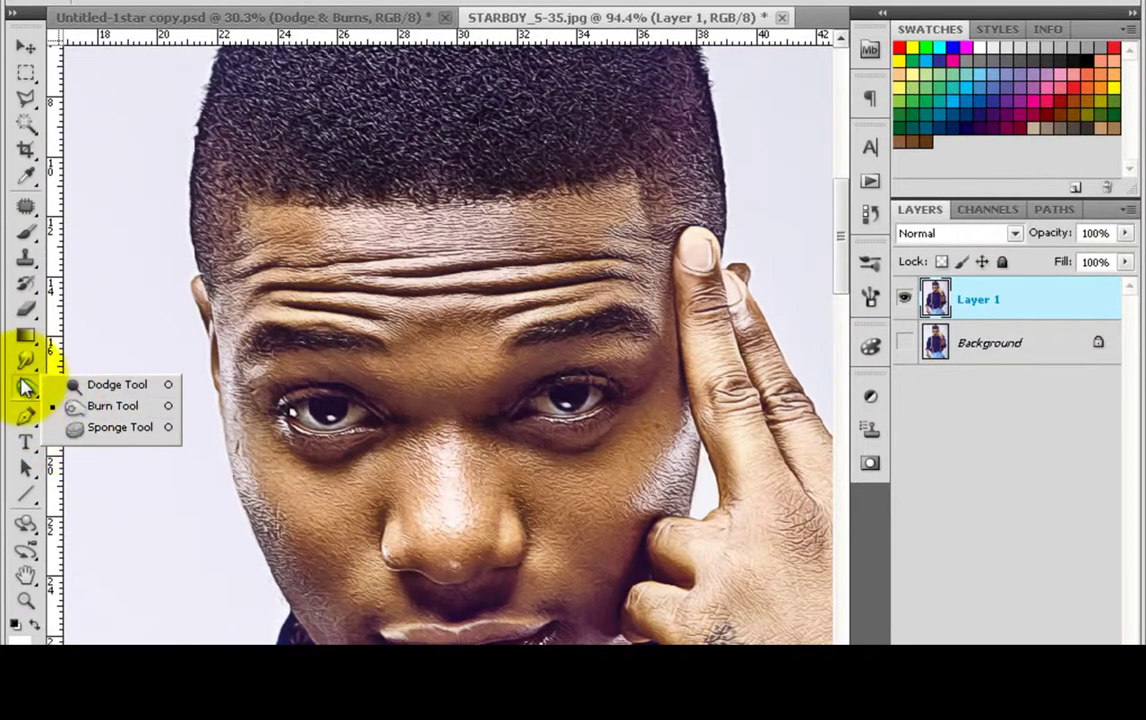
left_click(25, 358)
left_click(110, 401)
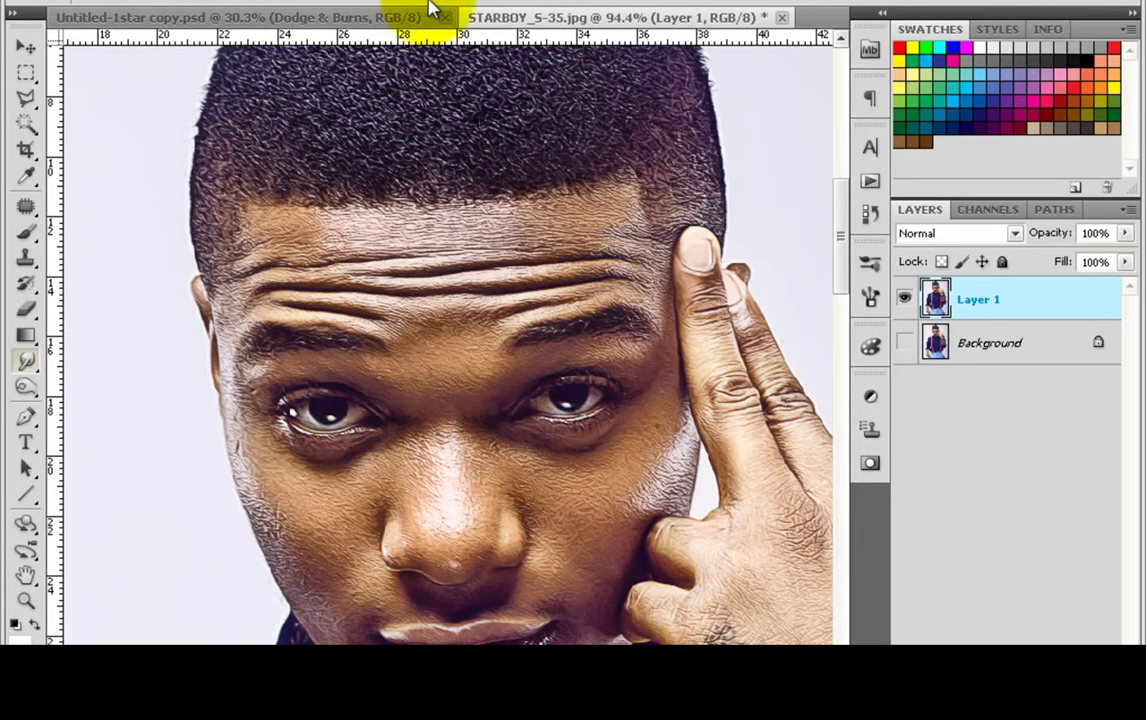
scroll(410, 491, "up", 3)
right_click(457, 462)
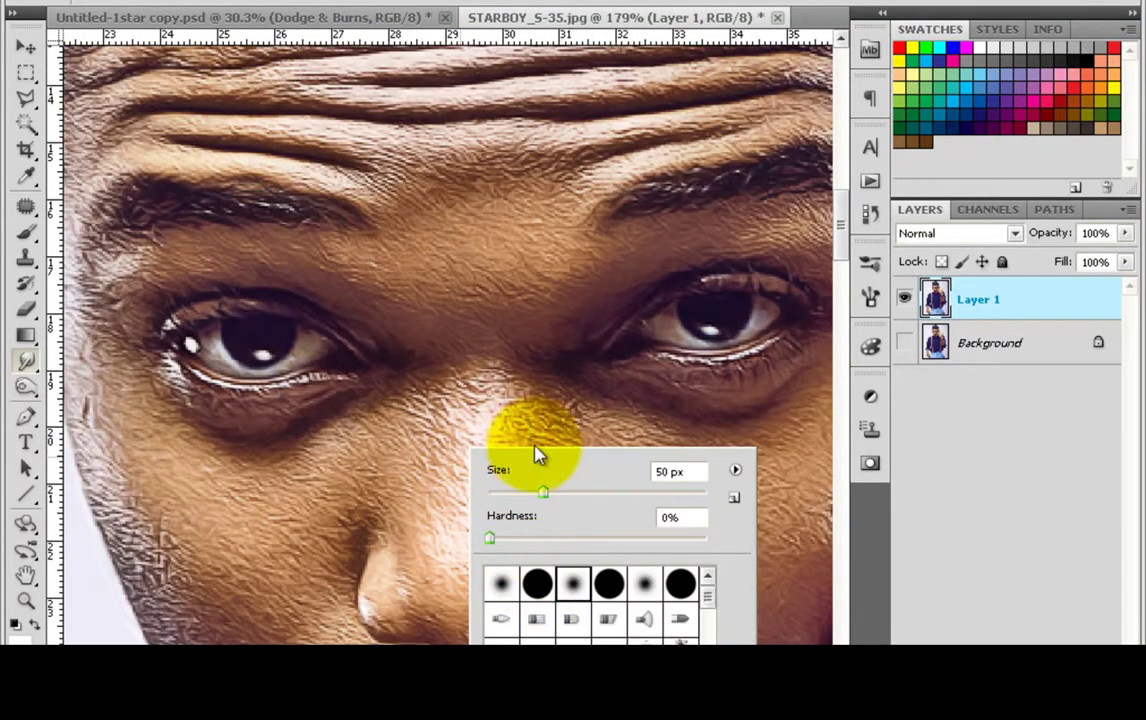
left_click(537, 583)
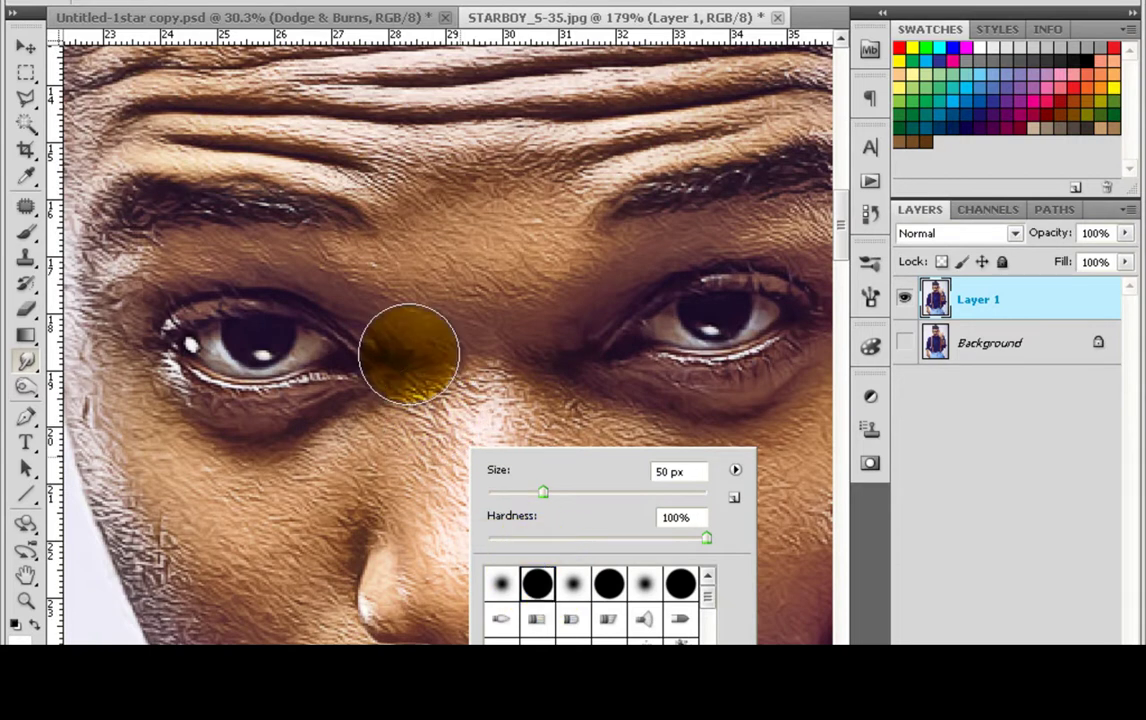
Try a smudge stroke over the skin of the cheek beside the nose, and undo it.
mouse_move(281, 562)
left_mouse_down()
mouse_move(221, 525)
mouse_move(256, 532)
mouse_move(315, 511)
mouse_move(225, 542)
mouse_move(188, 539)
mouse_move(174, 560)
mouse_move(150, 474)
mouse_move(148, 486)
mouse_move(120, 439)
mouse_move(234, 622)
left_mouse_up()
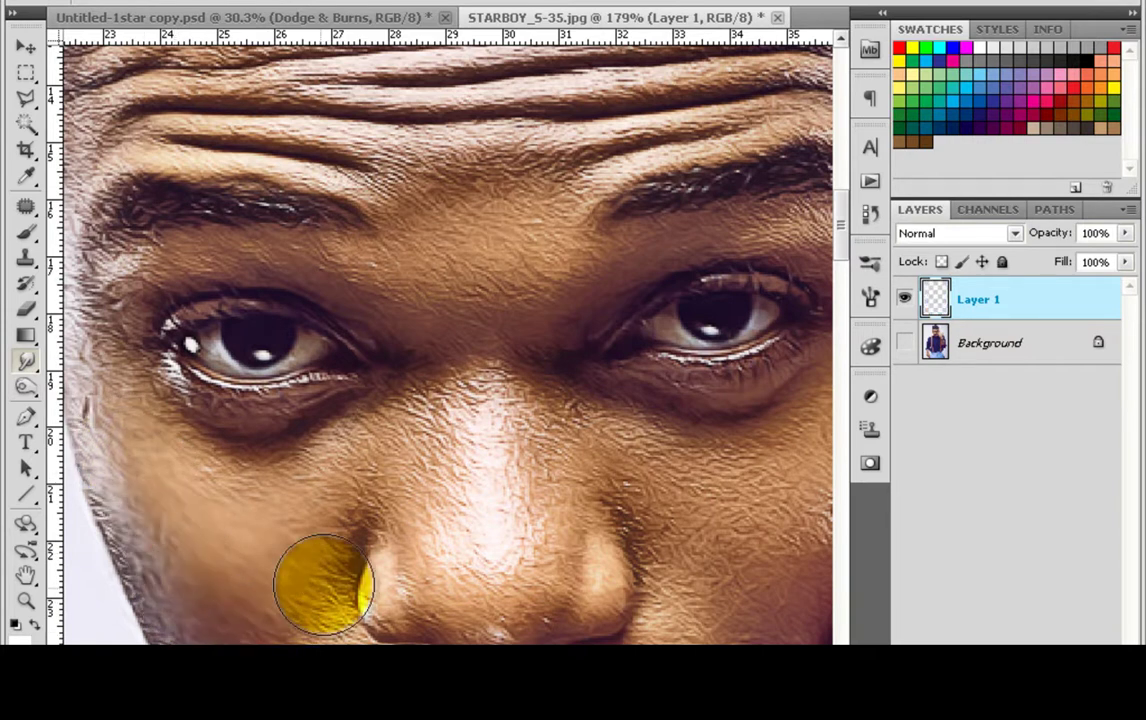
key("ctrl+z")
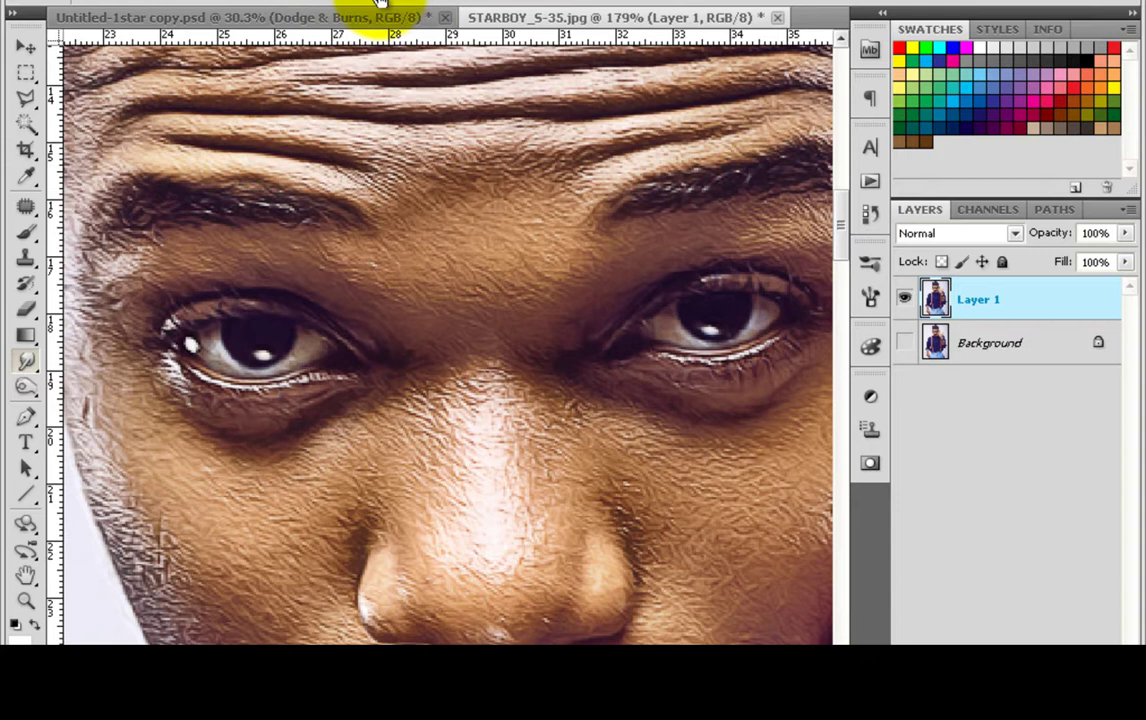
Smudge the skin over the cheek opposite the raised hand, under that eye and between the eyebrows to smooth its texture.
left_click_drag(286, 503, 404, 448)
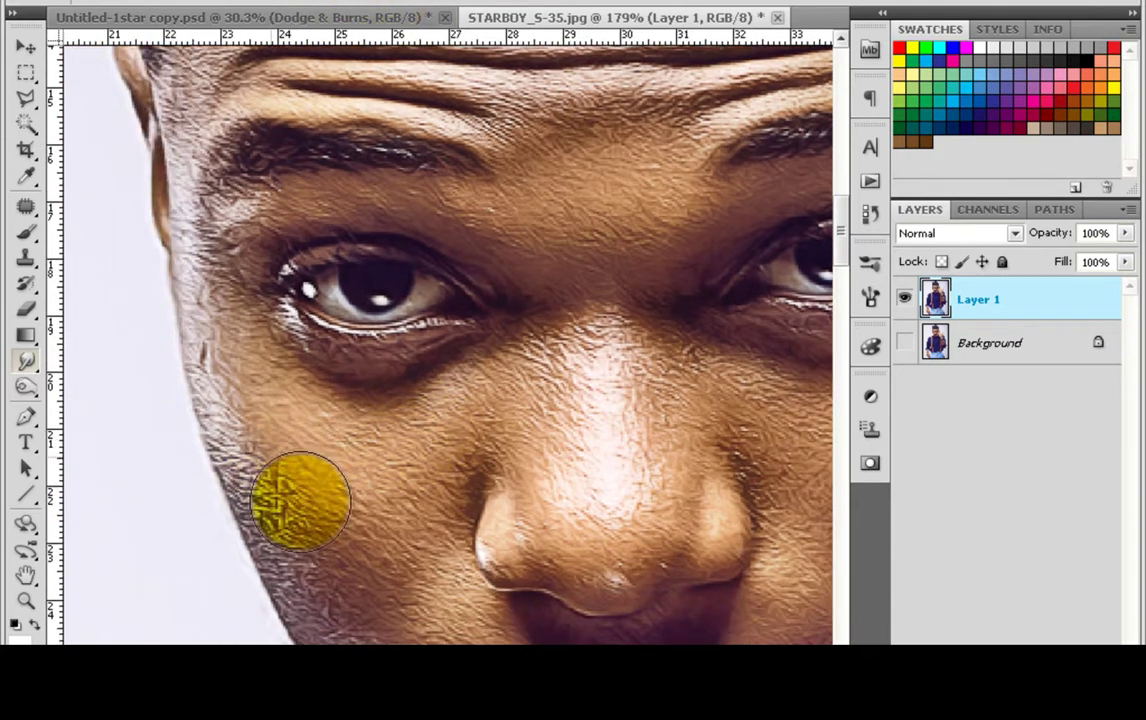
mouse_move(291, 462)
left_mouse_down()
mouse_move(363, 526)
mouse_move(379, 492)
mouse_move(477, 416)
mouse_move(401, 499)
mouse_move(380, 562)
mouse_move(355, 564)
mouse_move(347, 593)
mouse_move(271, 503)
mouse_move(247, 448)
mouse_move(231, 317)
mouse_move(367, 432)
mouse_move(401, 505)
mouse_move(412, 635)
mouse_move(341, 608)
mouse_move(390, 598)
mouse_move(441, 492)
mouse_move(496, 475)
mouse_move(533, 542)
mouse_move(563, 540)
mouse_move(622, 573)
mouse_move(687, 513)
mouse_move(696, 423)
mouse_move(585, 464)
mouse_move(515, 401)
mouse_move(459, 419)
mouse_move(346, 407)
mouse_move(395, 402)
mouse_move(490, 429)
mouse_move(486, 381)
mouse_move(519, 367)
mouse_move(527, 492)
mouse_move(516, 362)
mouse_move(367, 409)
mouse_move(453, 471)
mouse_move(450, 580)
mouse_move(497, 485)
mouse_move(503, 600)
mouse_move(494, 435)
mouse_move(377, 396)
mouse_move(415, 398)
mouse_move(267, 408)
mouse_move(443, 426)
mouse_move(533, 462)
mouse_move(558, 508)
mouse_move(561, 570)
mouse_move(580, 546)
mouse_move(588, 381)
mouse_move(501, 392)
mouse_move(675, 365)
mouse_move(672, 422)
mouse_move(619, 457)
mouse_move(665, 510)
mouse_move(647, 559)
mouse_move(620, 590)
mouse_move(541, 573)
left_mouse_up()
key("space")
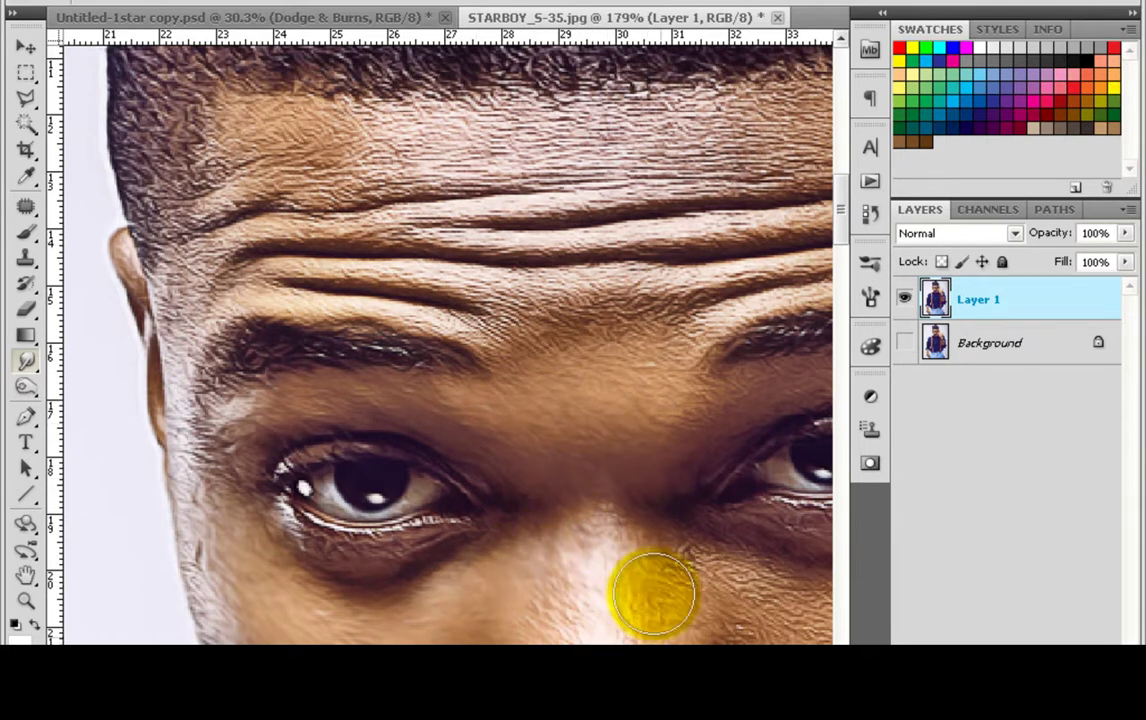
Smudge the bridge and sides of the nose and the skin beneath the eye nearer the raised hand.
left_click_drag(632, 565, 509, 409)
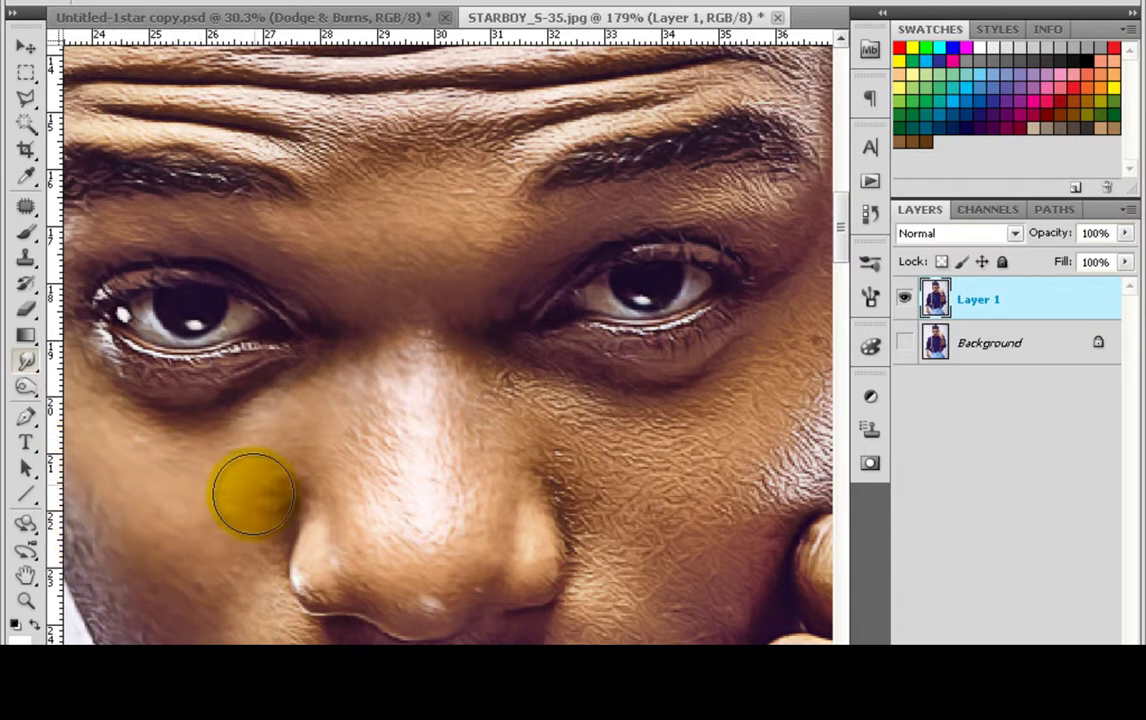
mouse_move(248, 605)
left_mouse_down()
mouse_move(530, 522)
mouse_move(481, 455)
left_mouse_up()
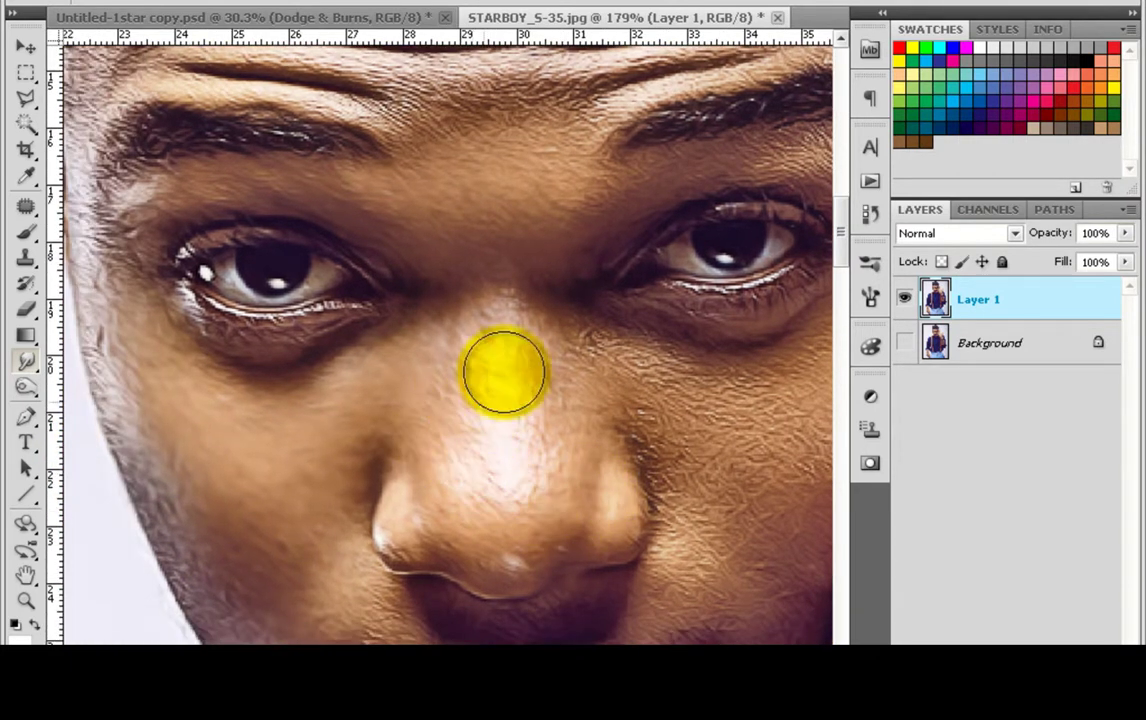
left_click_drag(562, 290, 372, 407)
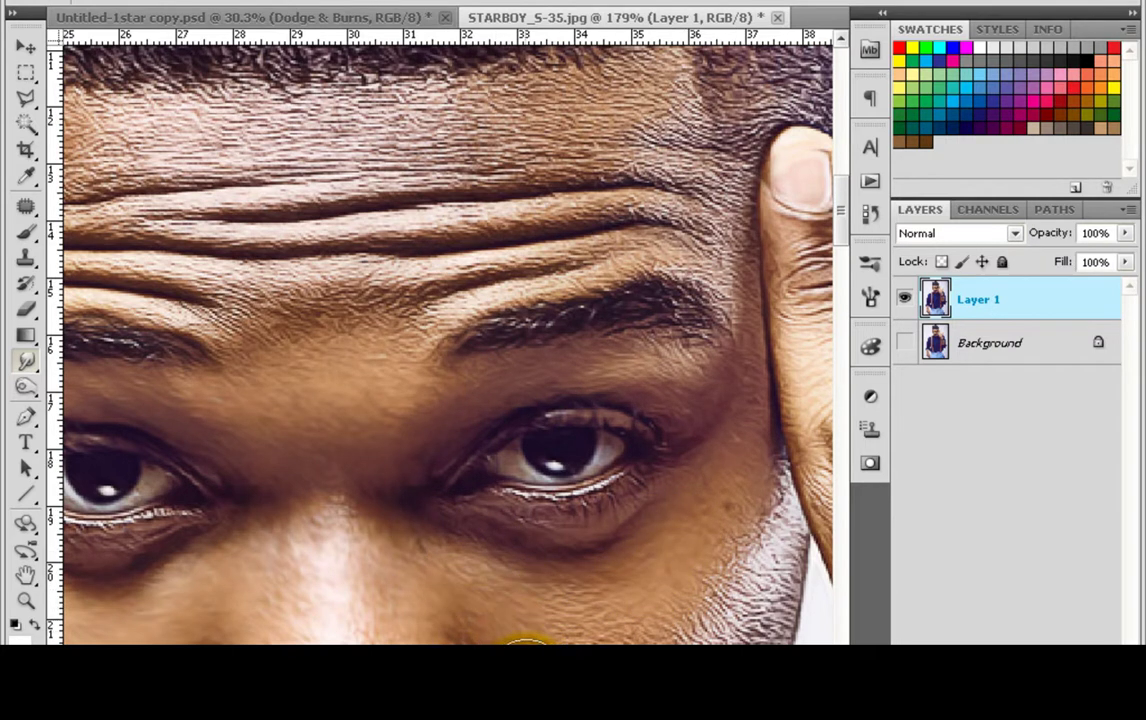
scroll(525, 635, "down", 3)
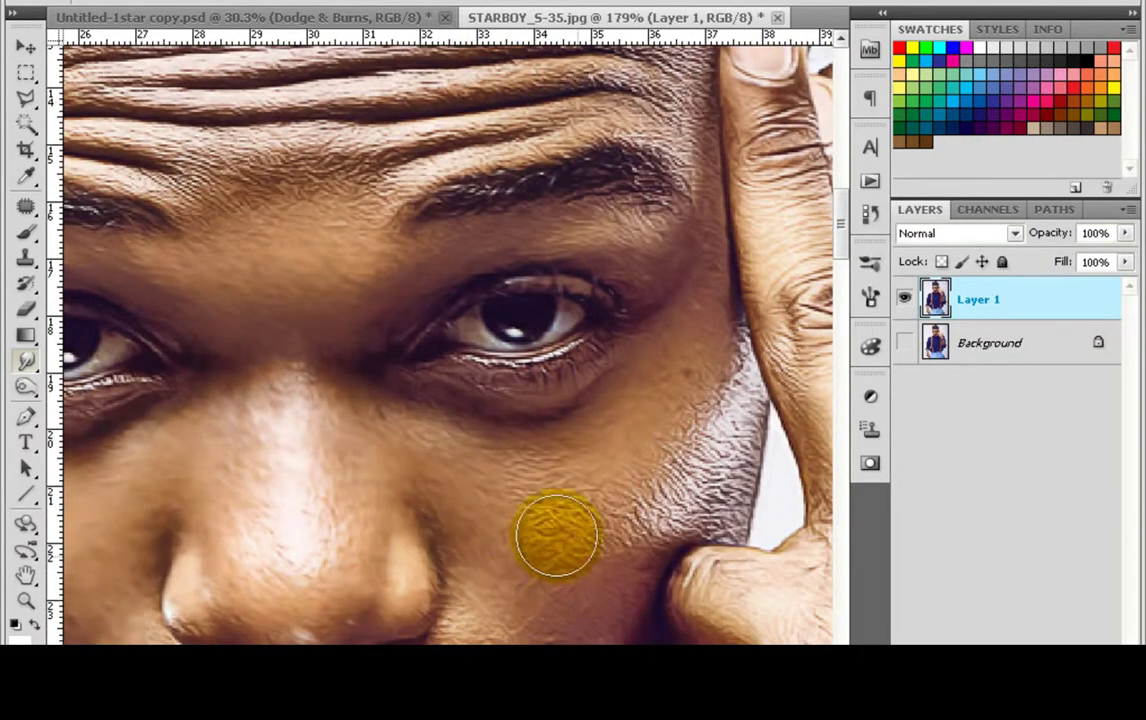
Smudge the textured skin of the cheek between the nose and the raised hand.
mouse_move(604, 584)
left_mouse_down()
mouse_move(689, 522)
mouse_move(746, 444)
mouse_move(723, 379)
mouse_move(617, 497)
mouse_move(670, 462)
mouse_move(582, 447)
mouse_move(598, 483)
mouse_move(694, 512)
mouse_move(726, 503)
mouse_move(721, 516)
mouse_move(718, 355)
mouse_move(622, 493)
mouse_move(506, 513)
left_mouse_up()
mouse_move(495, 638)
left_mouse_down()
mouse_move(686, 450)
mouse_move(645, 518)
left_mouse_up()
scroll(668, 487, "down", 5)
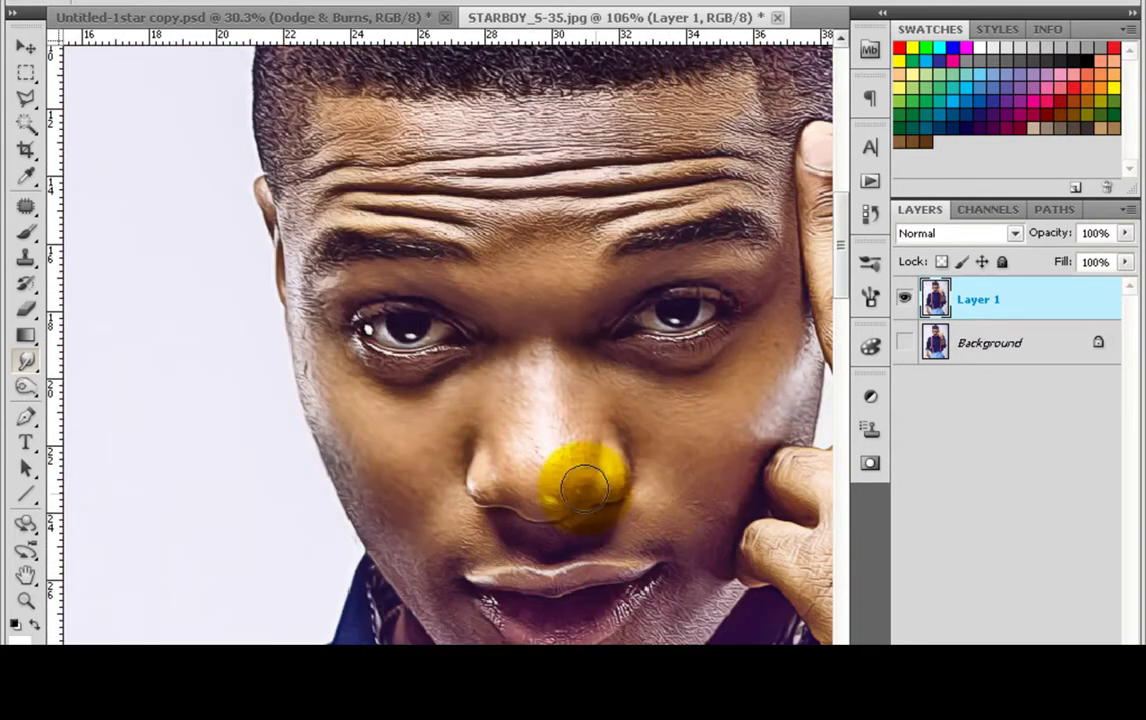
left_click_drag(543, 446, 452, 418)
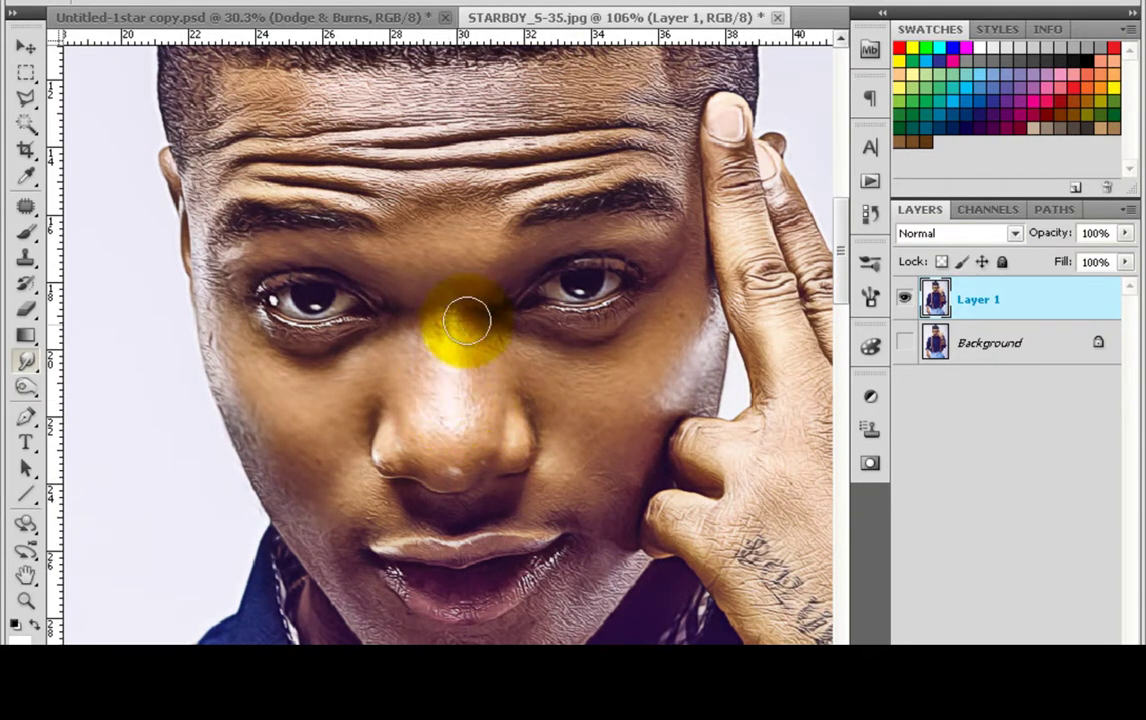
Smudge the lower cheek opposite the raised hand, continuing along the jaw and across the skin above the upper lip.
scroll(397, 400, "up", 3)
left_click_drag(398, 394, 483, 349)
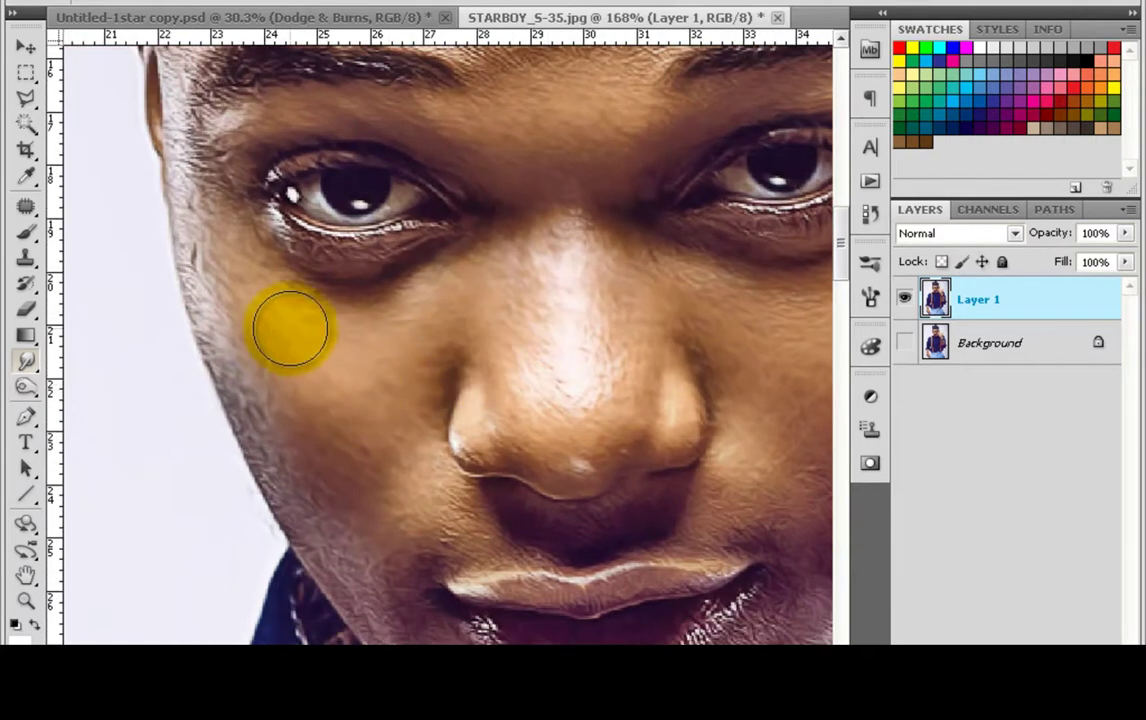
left_click_drag(333, 502, 462, 510)
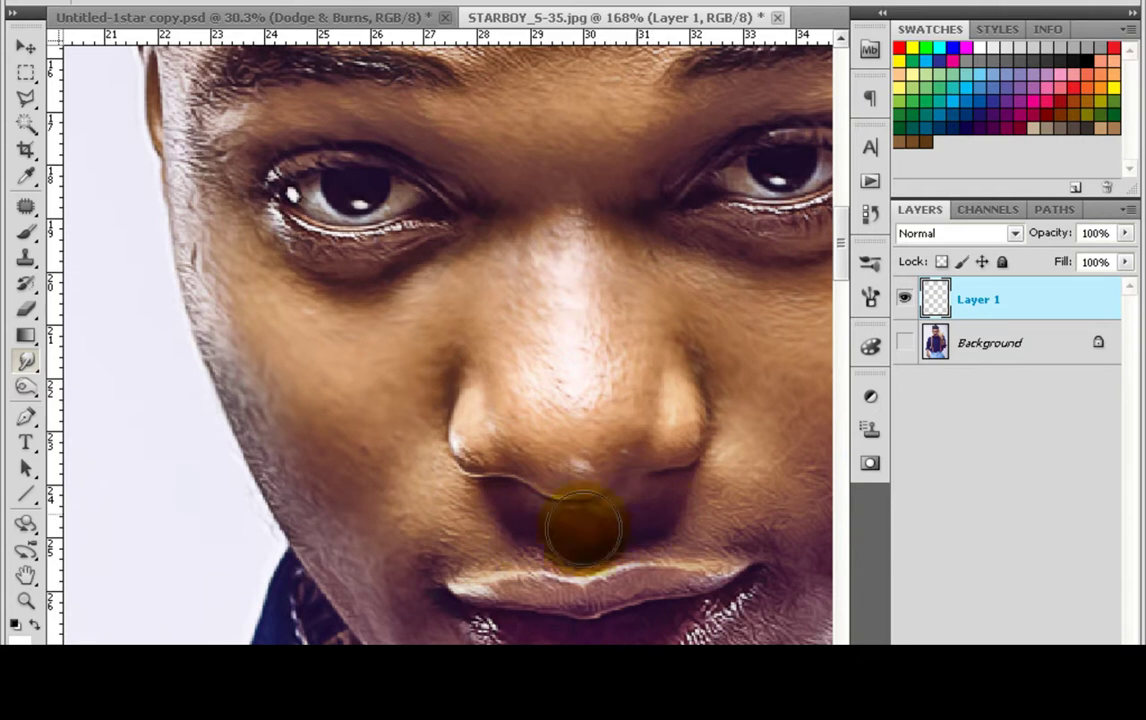
mouse_move(757, 527)
left_mouse_down()
mouse_move(550, 388)
mouse_move(625, 385)
mouse_move(604, 409)
mouse_move(626, 461)
mouse_move(615, 513)
mouse_move(509, 571)
mouse_move(545, 540)
mouse_move(527, 579)
mouse_move(533, 600)
mouse_move(555, 585)
mouse_move(453, 639)
mouse_move(476, 598)
mouse_move(364, 618)
mouse_move(386, 614)
mouse_move(349, 610)
mouse_move(446, 624)
mouse_move(307, 606)
mouse_move(330, 610)
mouse_move(322, 620)
mouse_move(223, 516)
mouse_move(308, 613)
mouse_move(283, 591)
mouse_move(362, 637)
mouse_move(389, 636)
mouse_move(344, 613)
mouse_move(355, 616)
mouse_move(219, 410)
left_mouse_up()
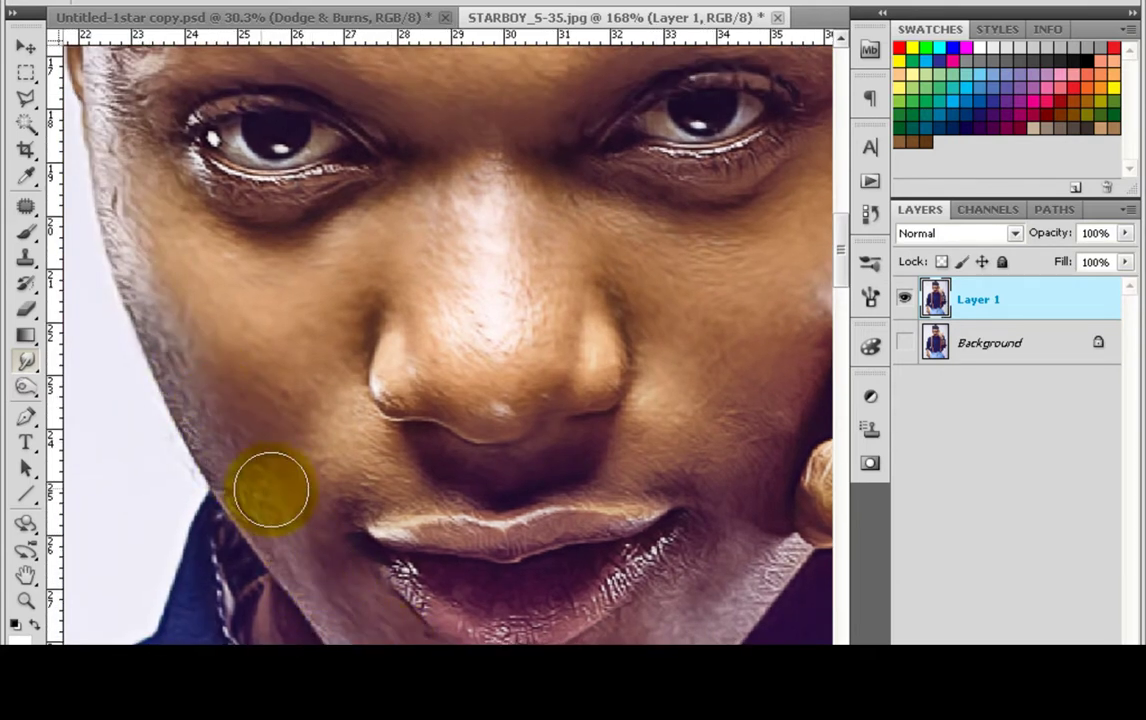
left_click_drag(502, 503, 338, 486)
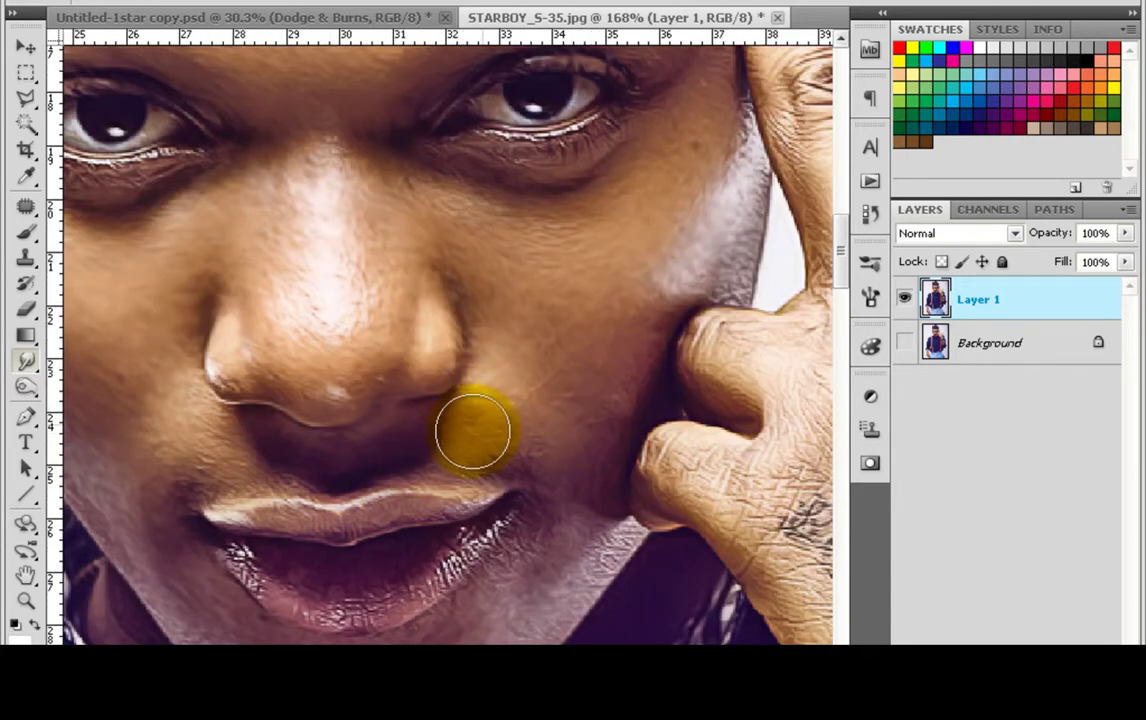
Smudge the skin around the mouth corner, chin and jaw below the raised hand.
left_click_drag(666, 281, 588, 517)
left_click_drag(626, 459, 643, 611)
scroll(638, 560, "down", 3)
scroll(522, 343, "up", 1)
Smudge the forehead skin above the wrinkles and towards the temples along the hairline.
mouse_move(385, 324)
left_mouse_down()
mouse_move(522, 343)
mouse_move(228, 320)
mouse_move(302, 366)
mouse_move(172, 437)
mouse_move(428, 447)
mouse_move(522, 428)
mouse_move(298, 358)
mouse_move(545, 396)
mouse_move(734, 317)
mouse_move(558, 352)
mouse_move(752, 362)
left_mouse_up()
scroll(547, 326, "up", 1)
mouse_move(785, 402)
left_mouse_down()
mouse_move(640, 409)
mouse_move(537, 435)
mouse_move(524, 307)
left_mouse_up()
scroll(540, 442, "down", 2)
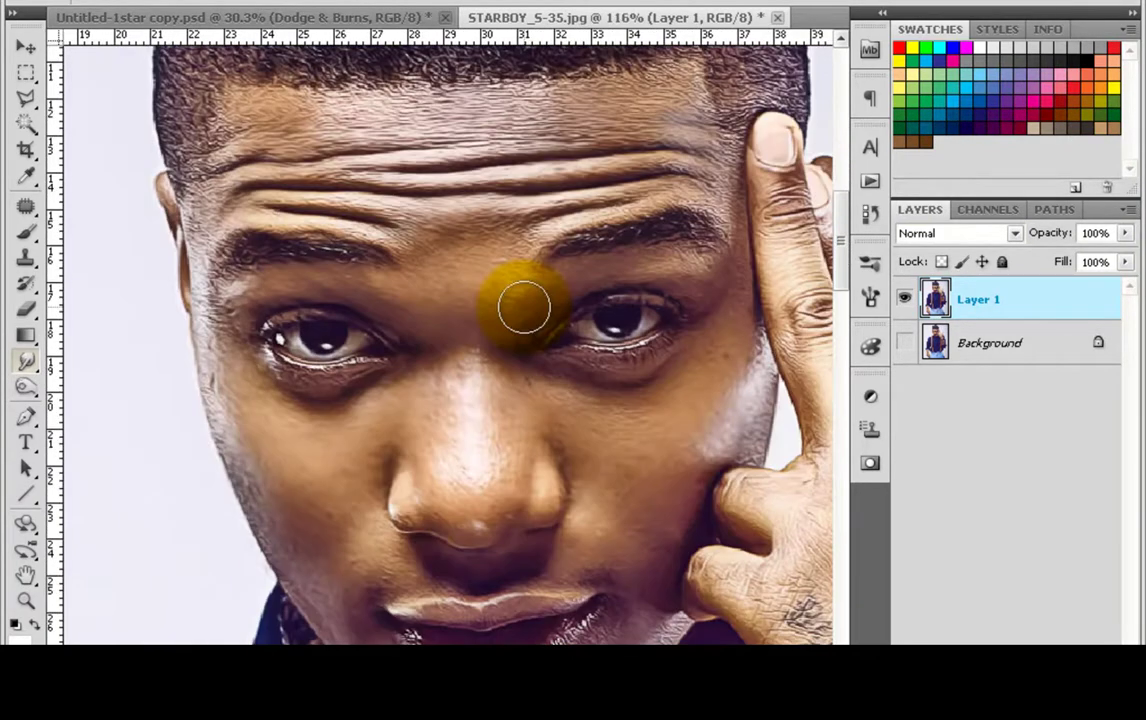
Examine the smudged face up close, the whole figure, and the forearm skin below the rolled sleeve.
scroll(524, 303, "down", 1)
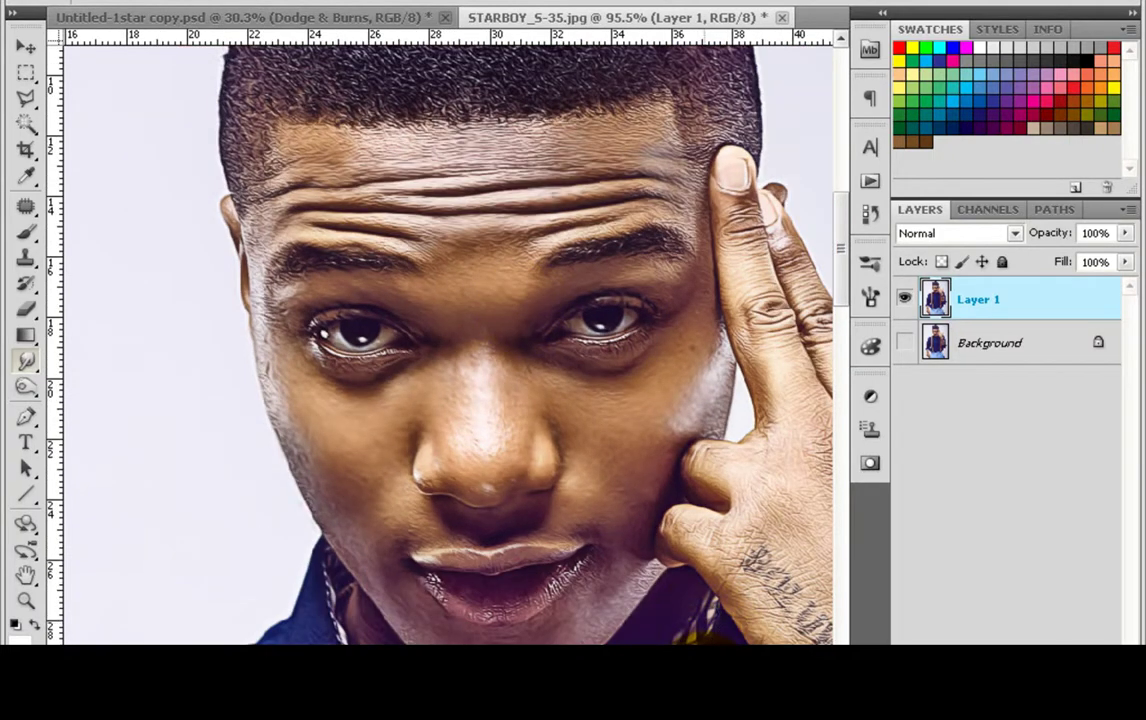
left_click_drag(638, 519, 585, 436)
scroll(630, 436, "up", 3)
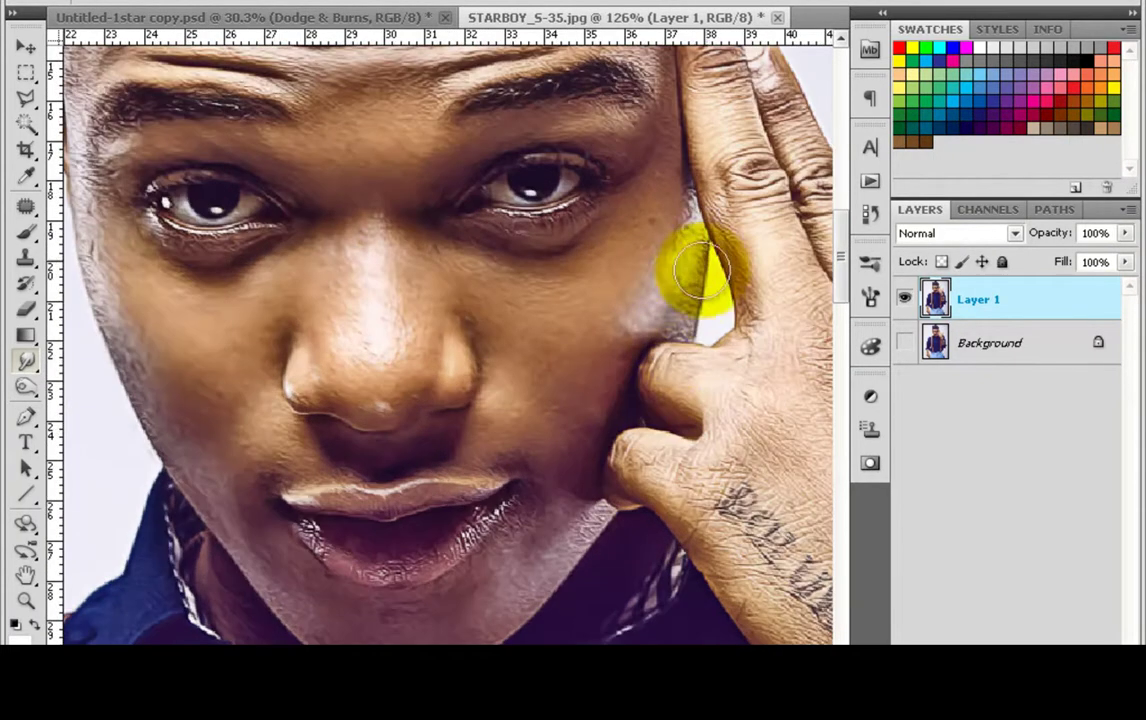
mouse_move(680, 300)
left_mouse_down()
mouse_move(690, 258)
mouse_move(677, 187)
mouse_move(593, 331)
mouse_move(506, 400)
mouse_move(515, 350)
mouse_move(597, 300)
mouse_move(619, 268)
mouse_move(605, 187)
left_mouse_up()
scroll(506, 398, "down", 4)
scroll(517, 536, "down", 7)
left_click_drag(478, 563, 519, 143)
scroll(496, 601, "down", 1)
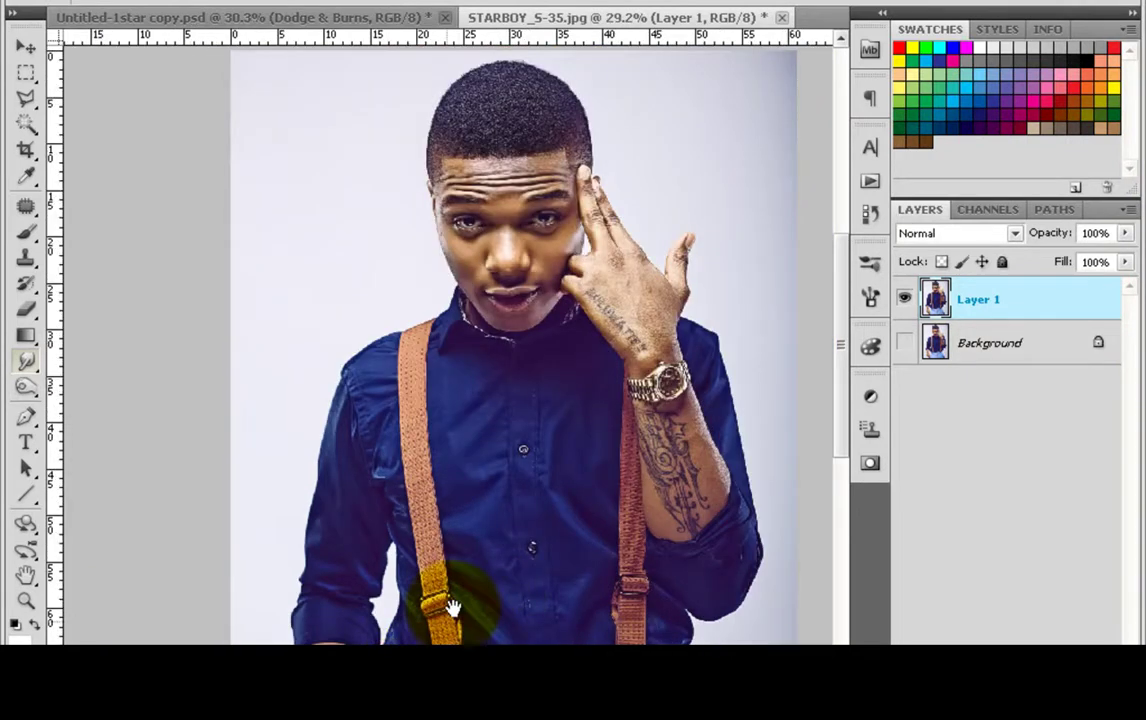
left_click_drag(384, 627, 473, 315)
scroll(276, 397, "up", 3)
scroll(466, 353, "up", 2)
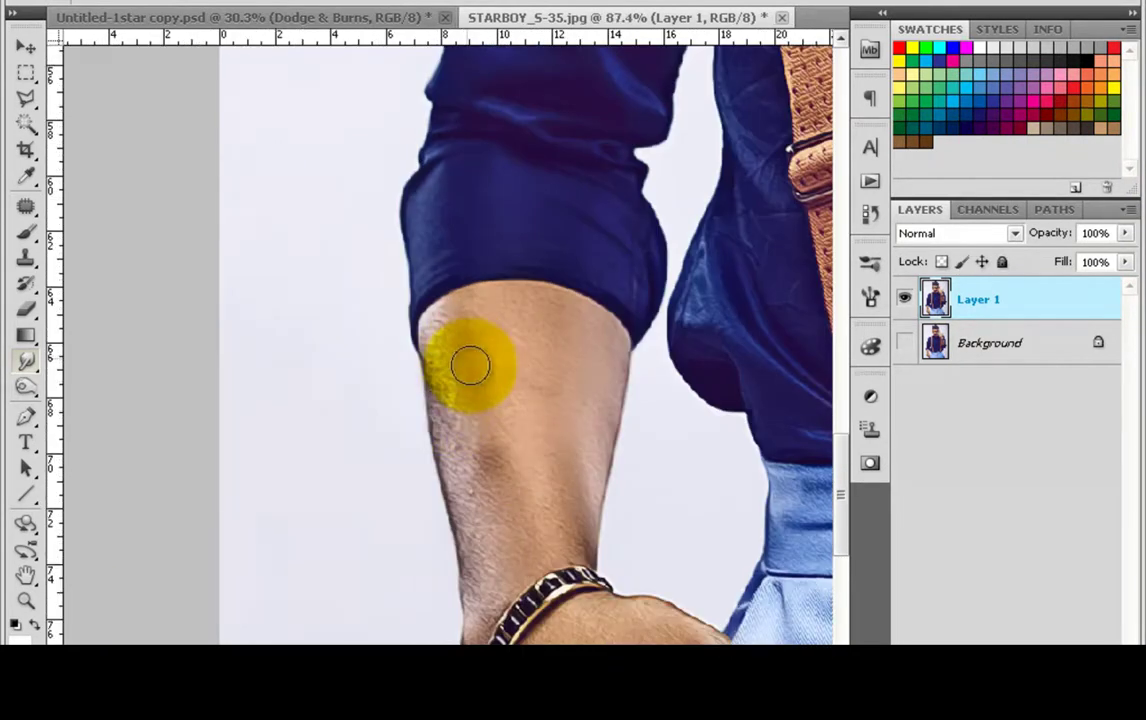
scroll(545, 486, "down", 5)
scroll(549, 488, "down", 1)
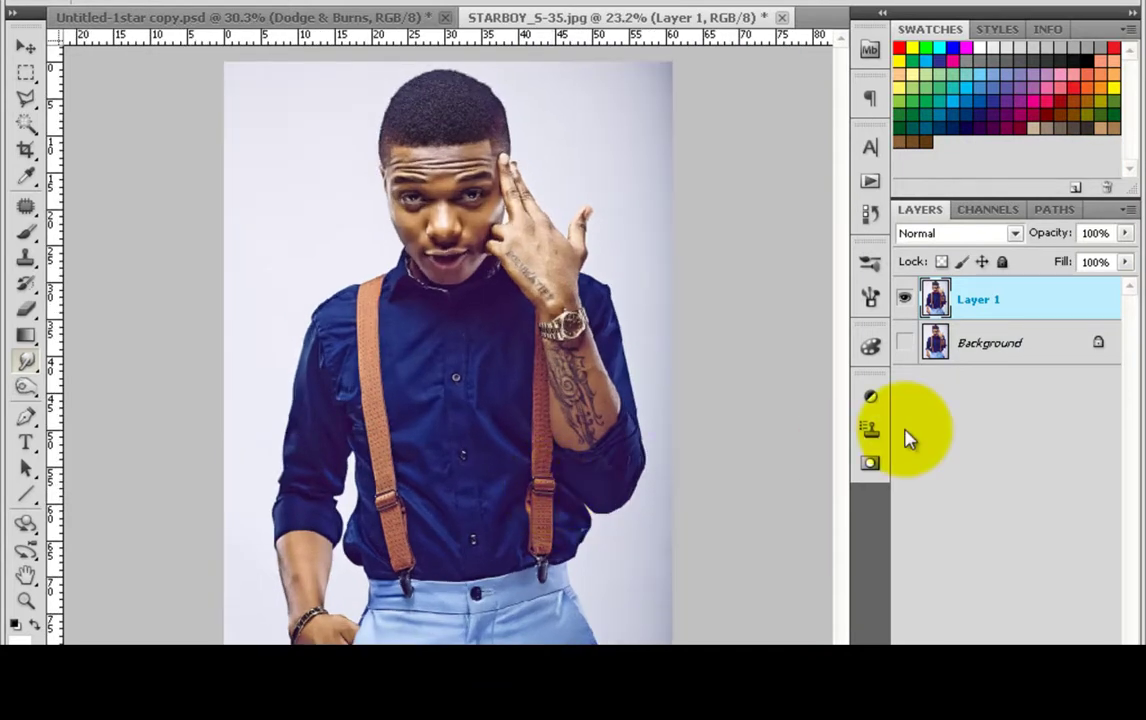
Compare the smoothed facial skin in close-up with how it looks in the wider portrait.
scroll(440, 150, "up", 2)
scroll(436, 178, "up", 4)
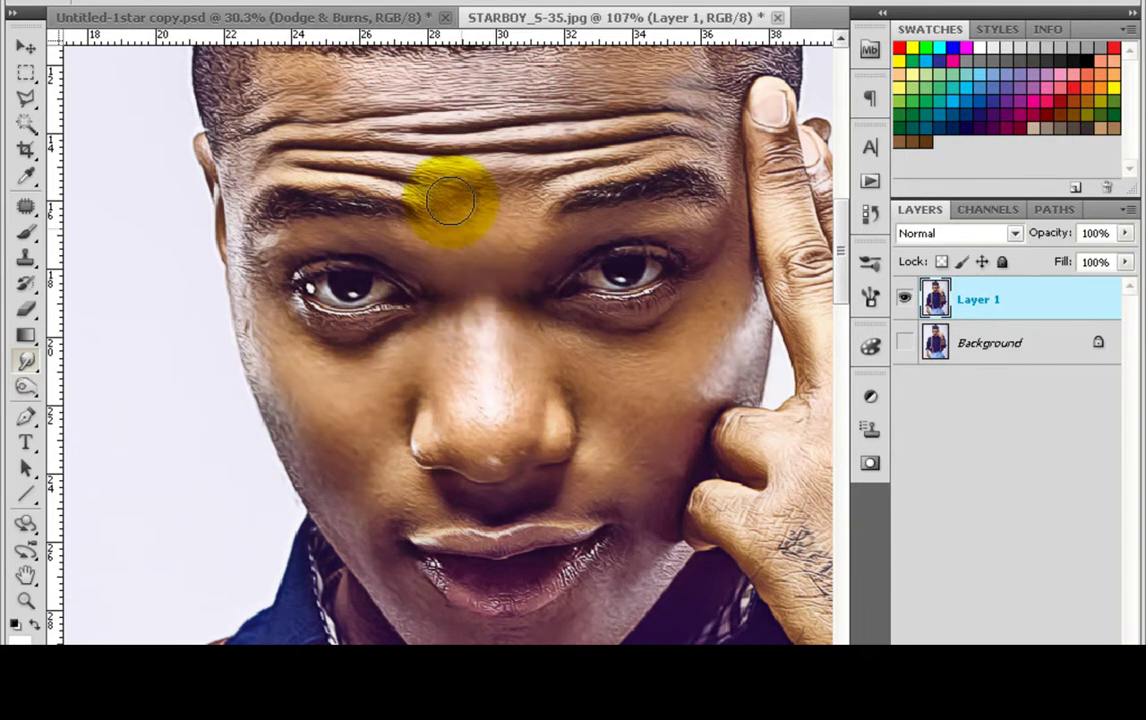
scroll(548, 397, "down", 3)
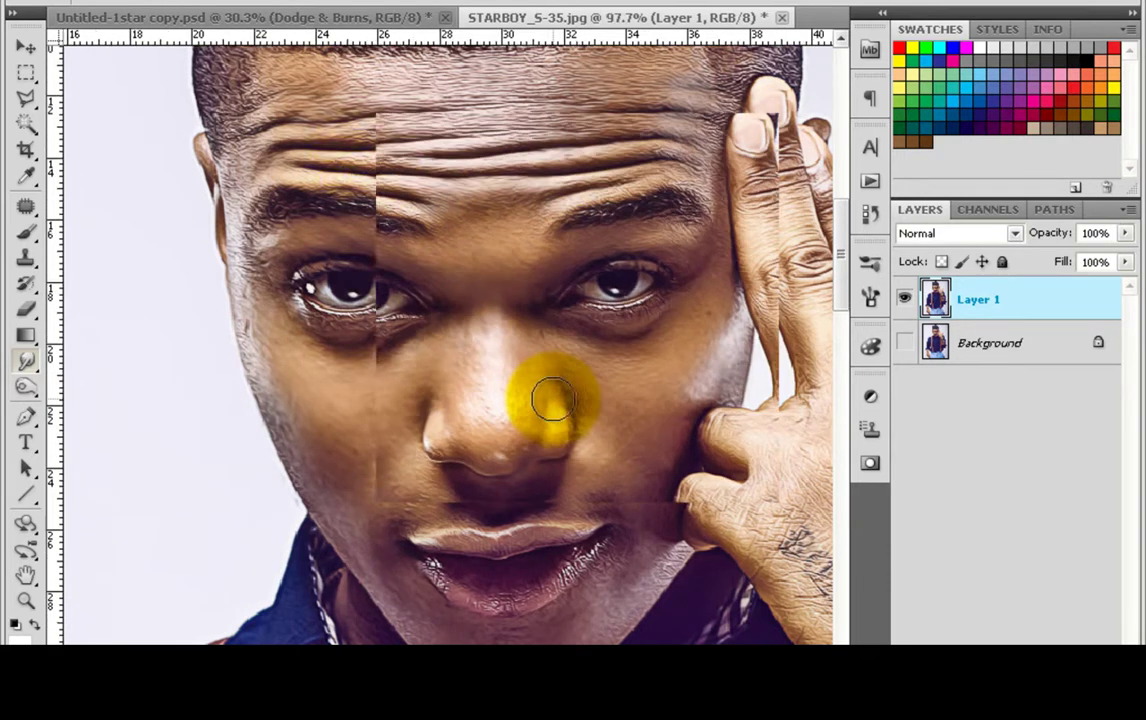
scroll(552, 399, "down", 6)
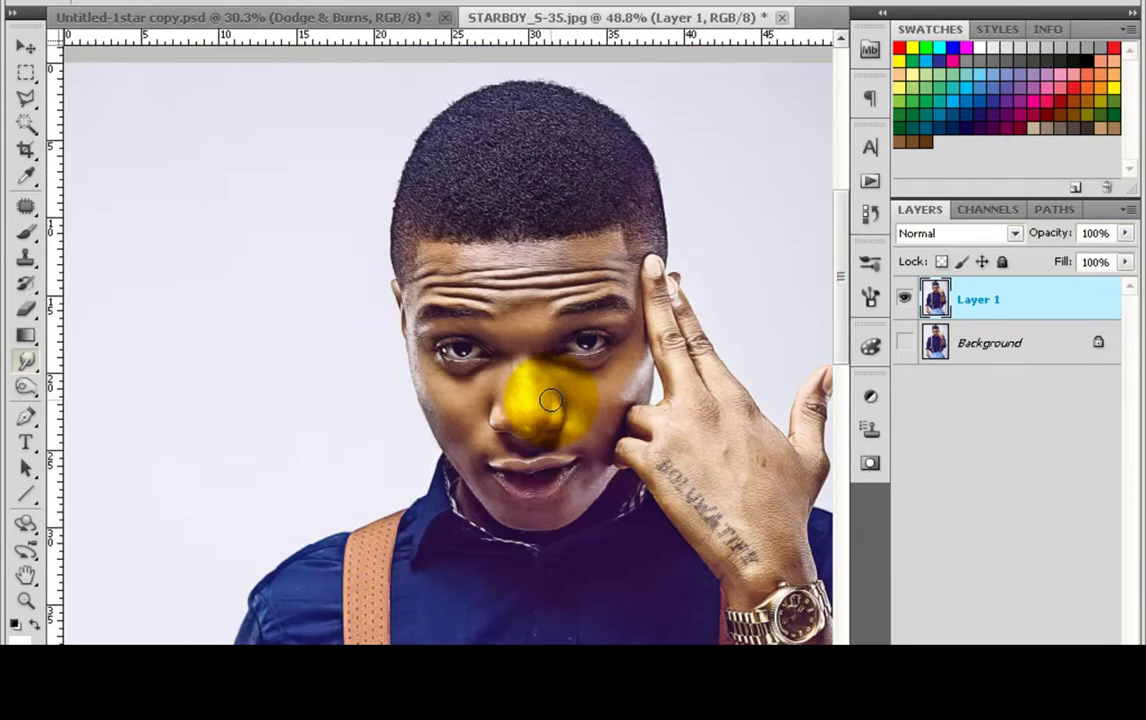
scroll(551, 400, "down", 1)
scroll(550, 402, "up", 3)
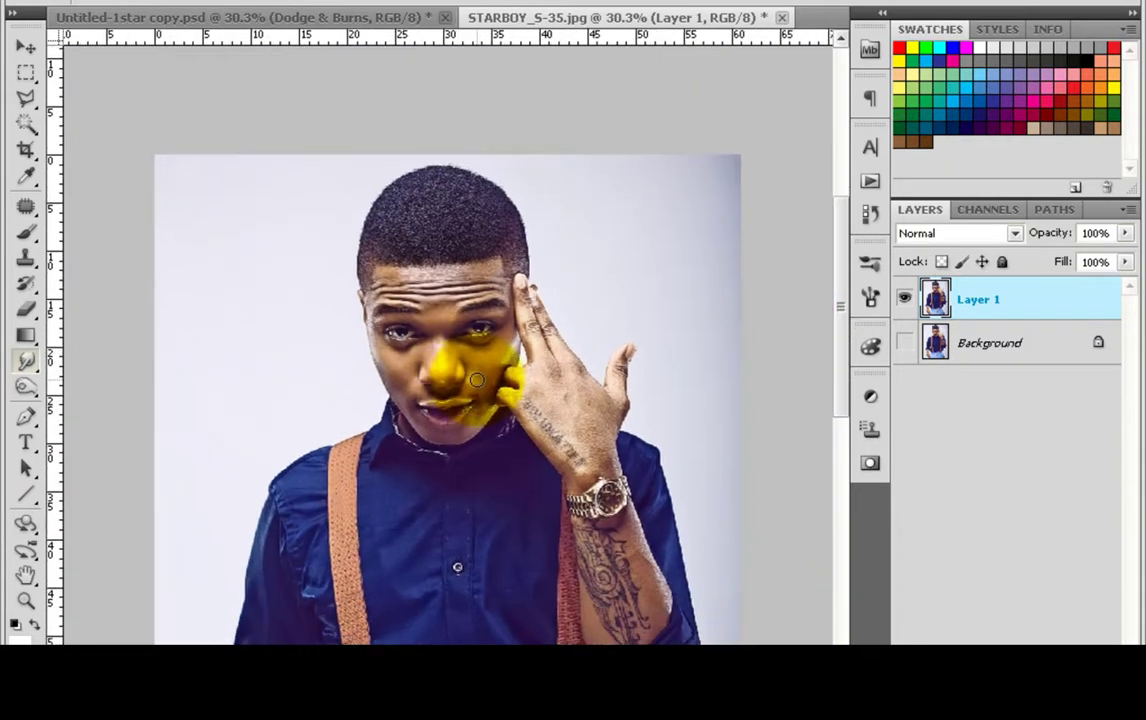
scroll(535, 387, "down", 2)
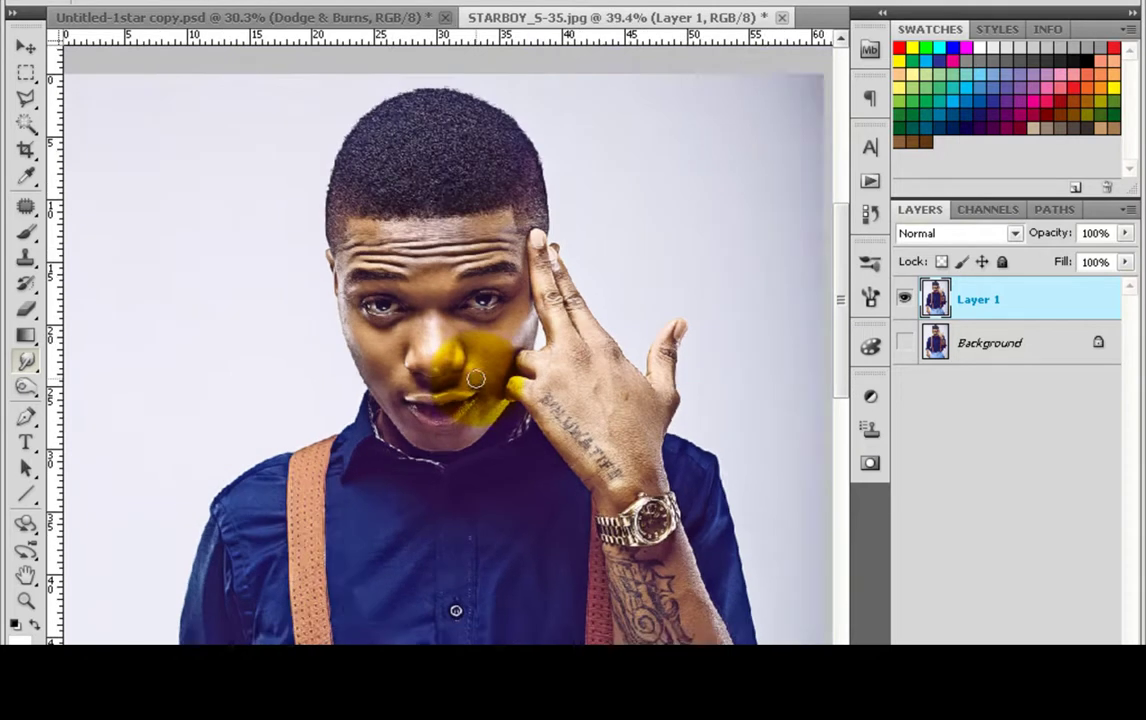
scroll(520, 377, "down", 1)
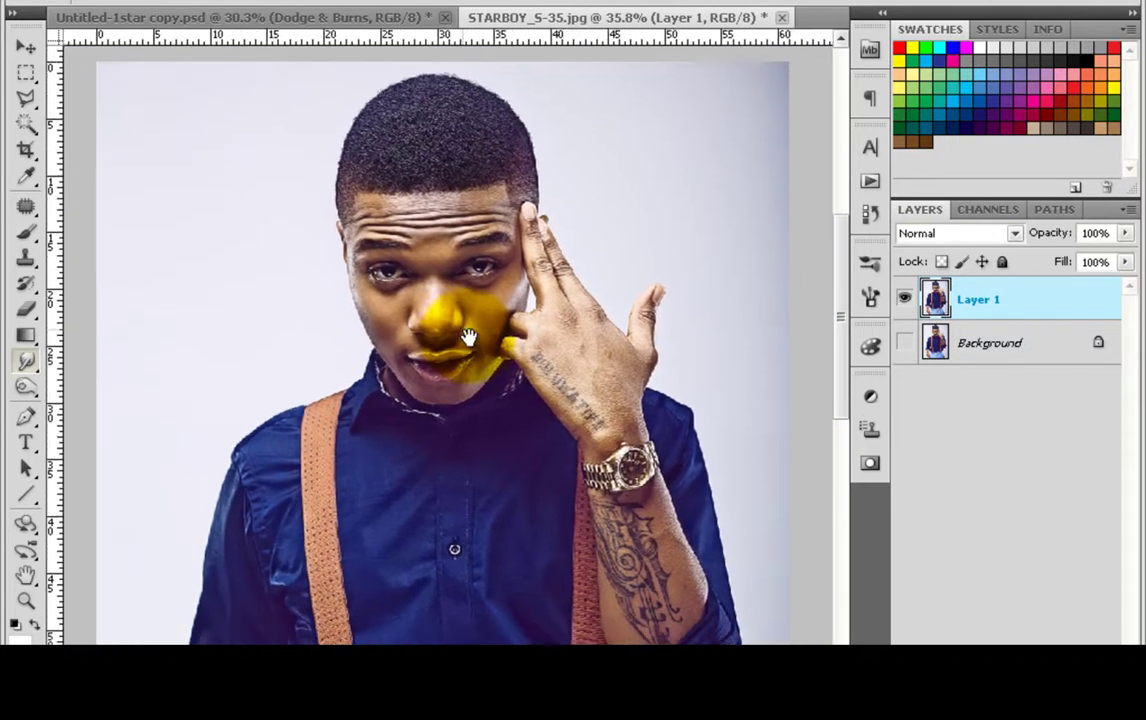
scroll(467, 336, "up", 1)
scroll(509, 403, "down", 2)
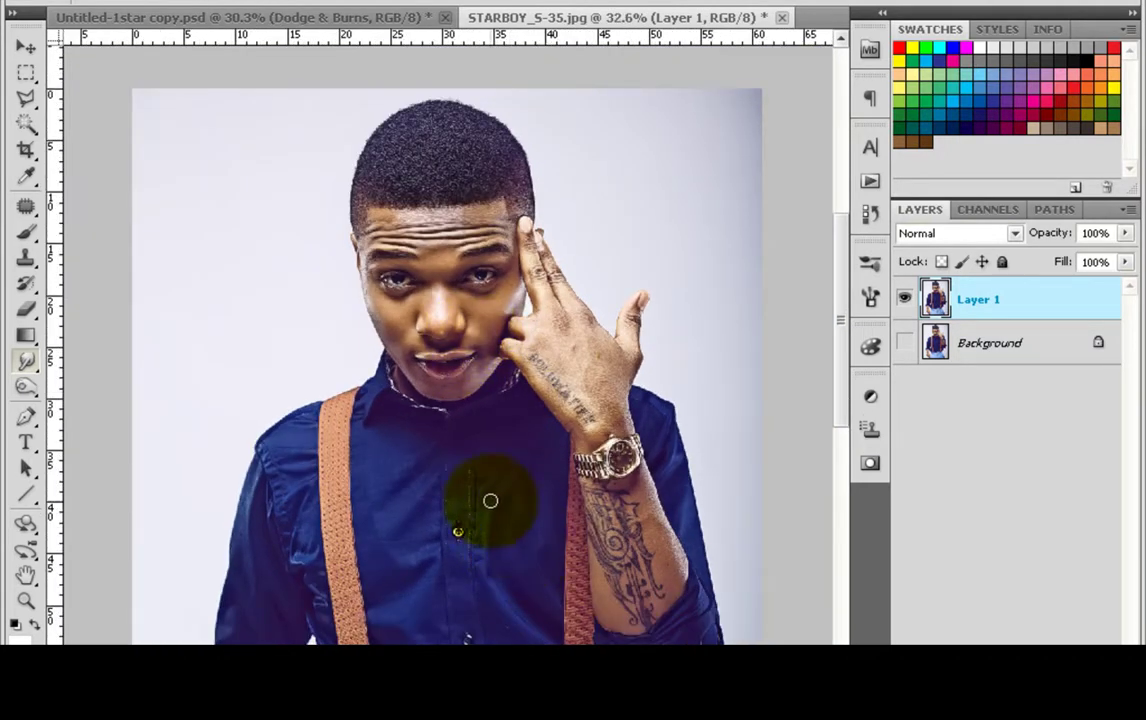